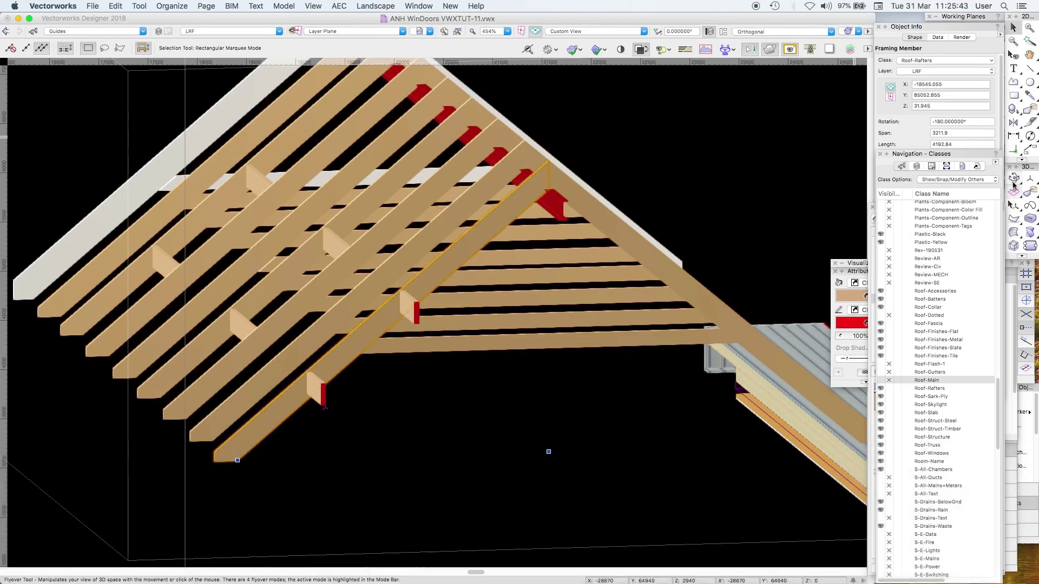
- Orbit the roof framing and check the classes of a diagonal brace and the ridge beam
{"action": "left_click", "coordinate": [1013, 178]}
{"action": "left_click_drag", "start_coordinate": [541, 233], "coordinate": [623, 346]}
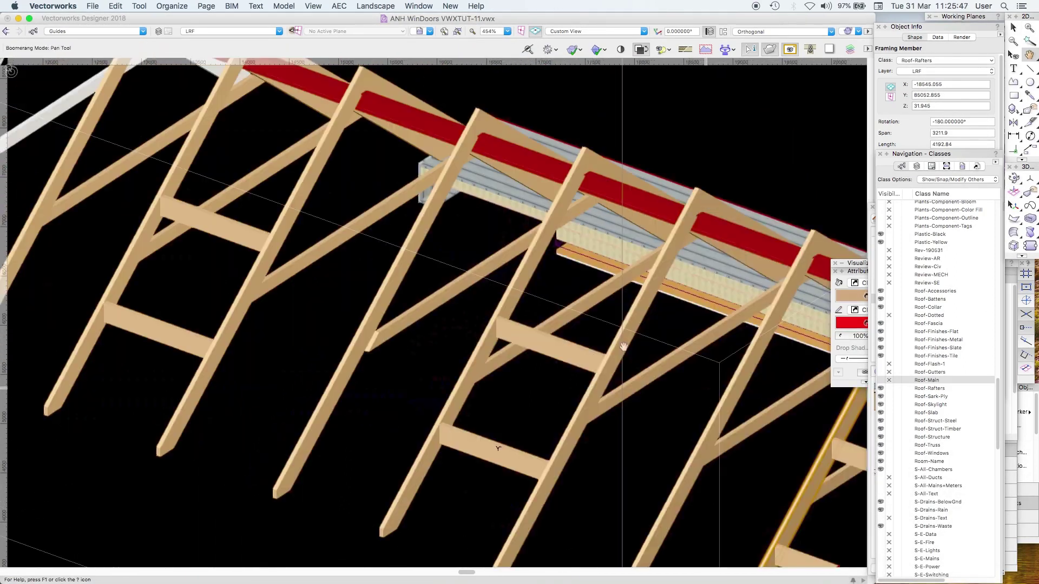
{"action": "key", "text": "x"}
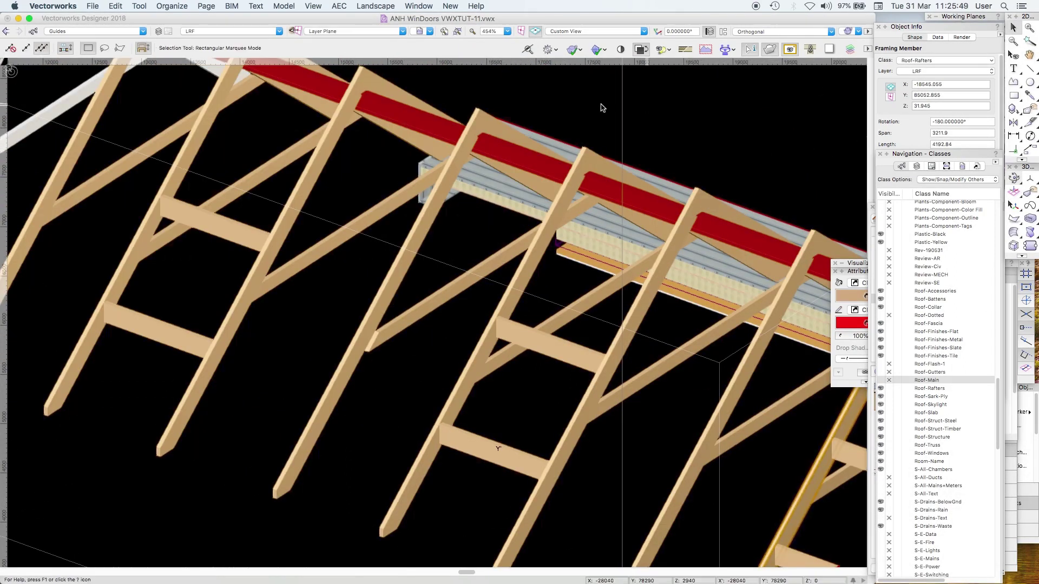
{"action": "left_click", "coordinate": [580, 109]}
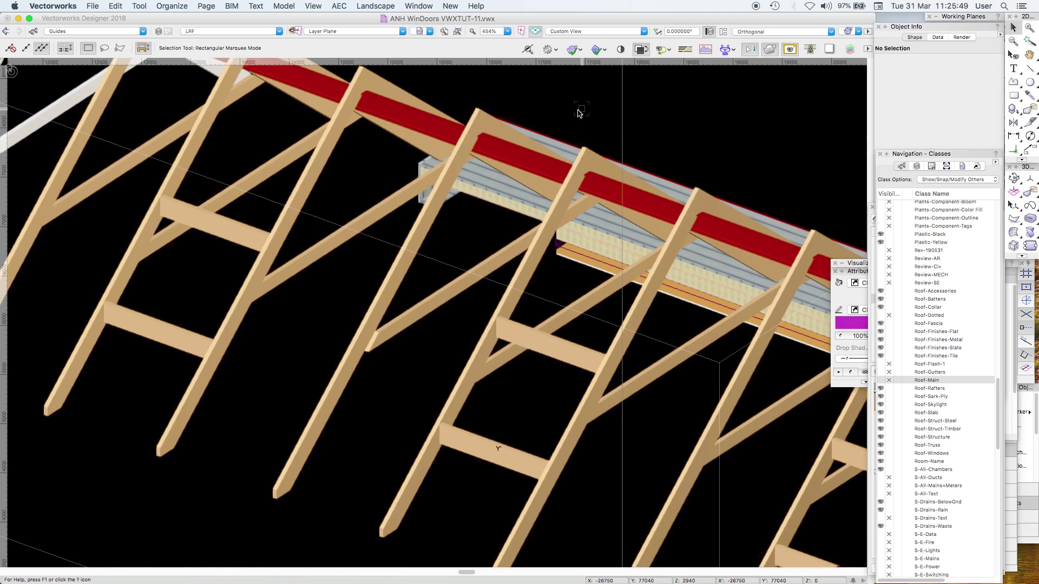
{"action": "left_click", "coordinate": [408, 383]}
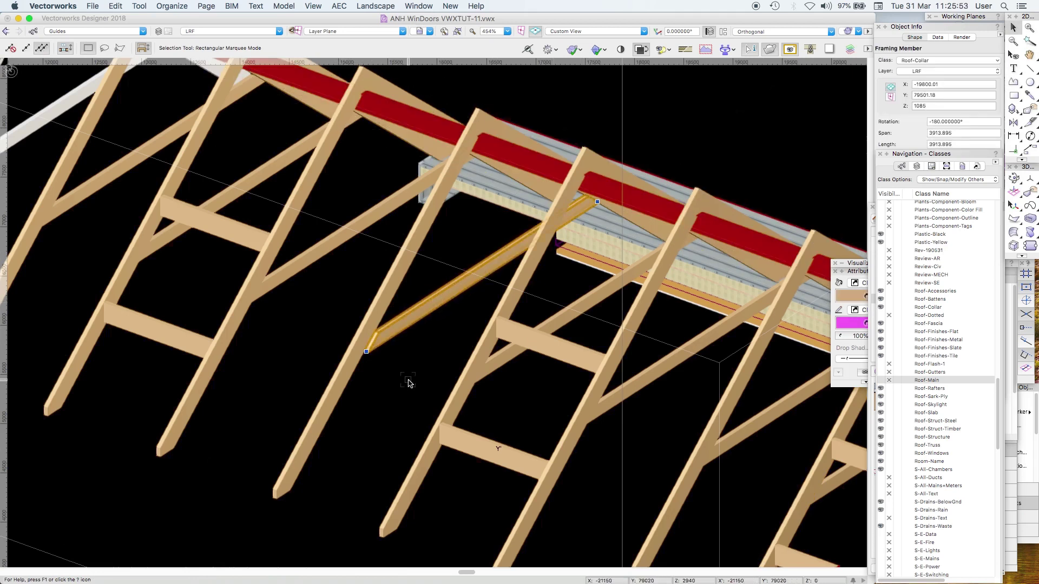
{"action": "left_click", "coordinate": [408, 383]}
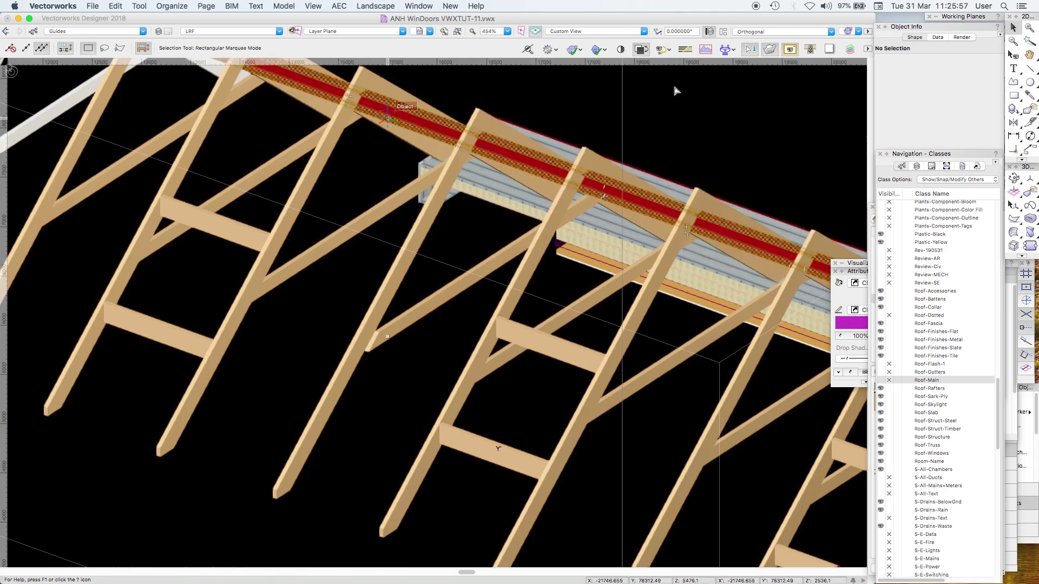
{"action": "left_click", "coordinate": [822, 79]}
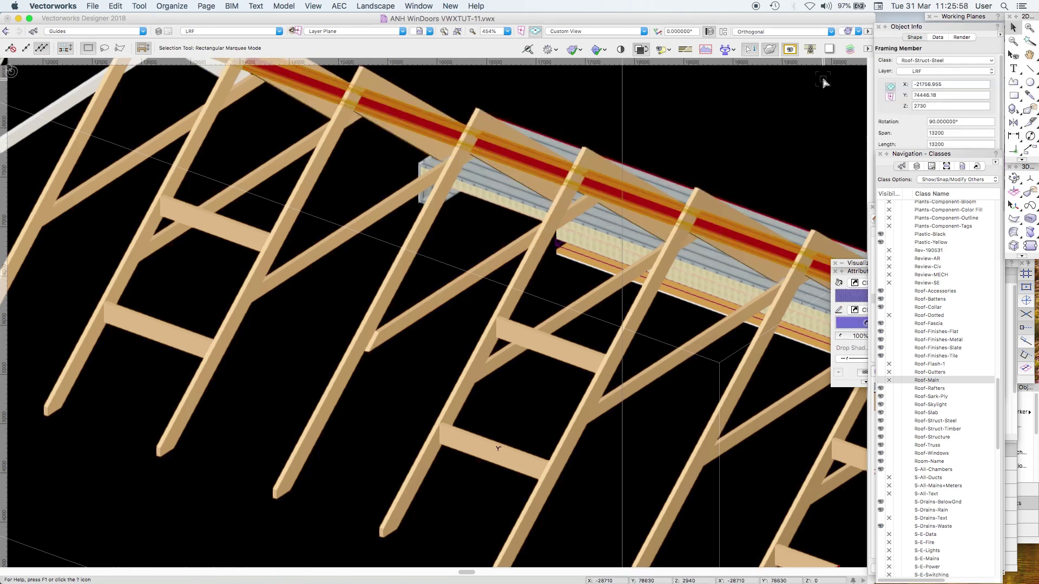
{"action": "left_click", "coordinate": [766, 115]}
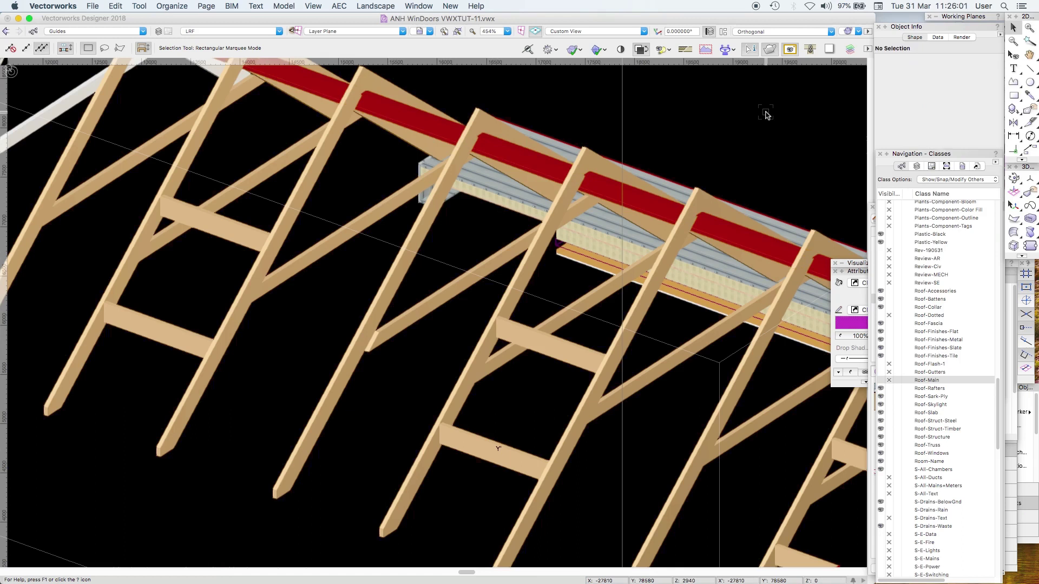
- Zoom out, check the end rafter and collar classes, then pick the vwxtut roof dormer Iso-2 view
{"action": "key", "text": "super+shift+z"}
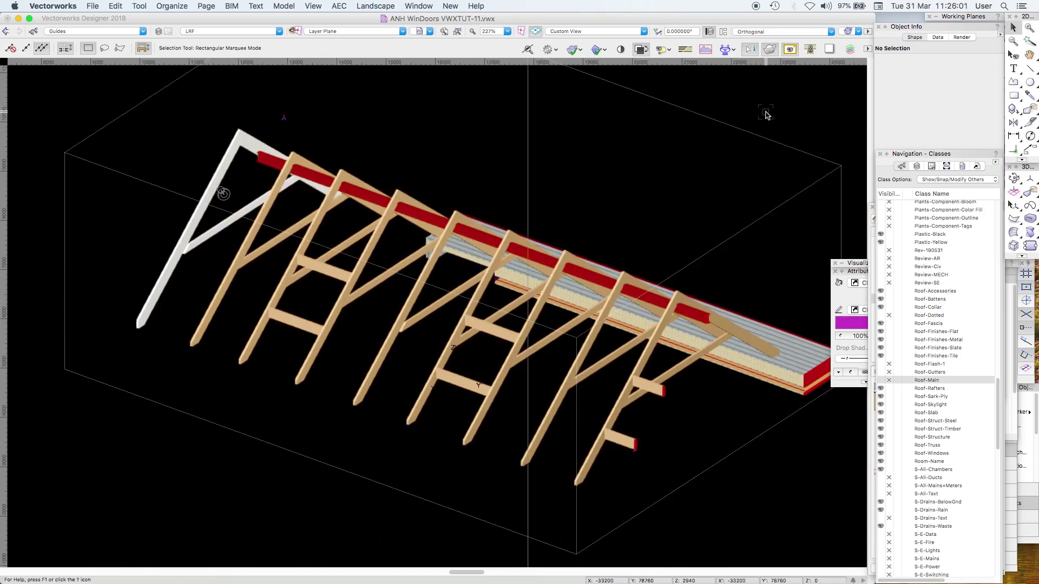
{"action": "left_click", "coordinate": [222, 135]}
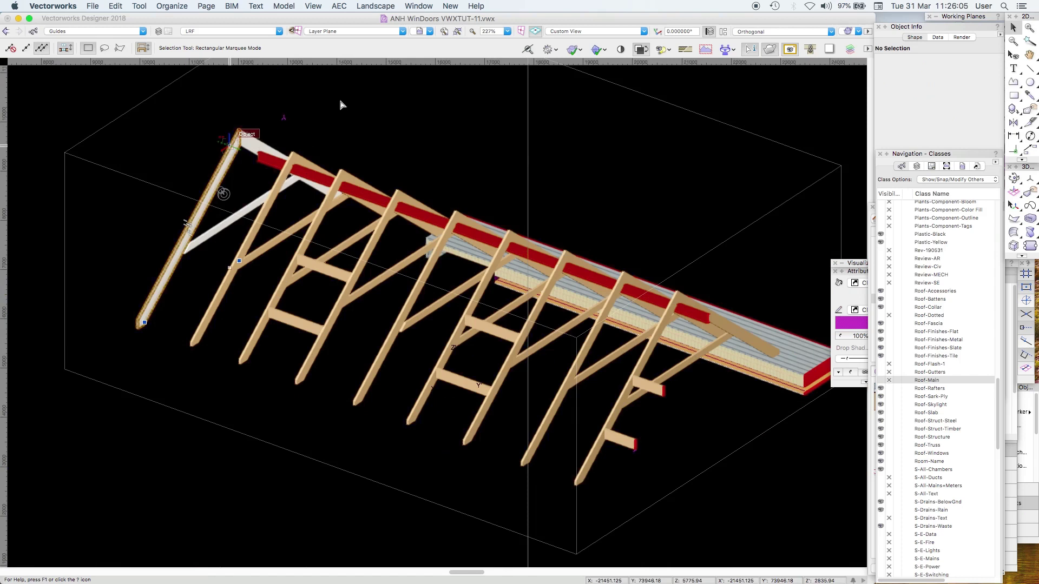
{"action": "left_click", "coordinate": [151, 467]}
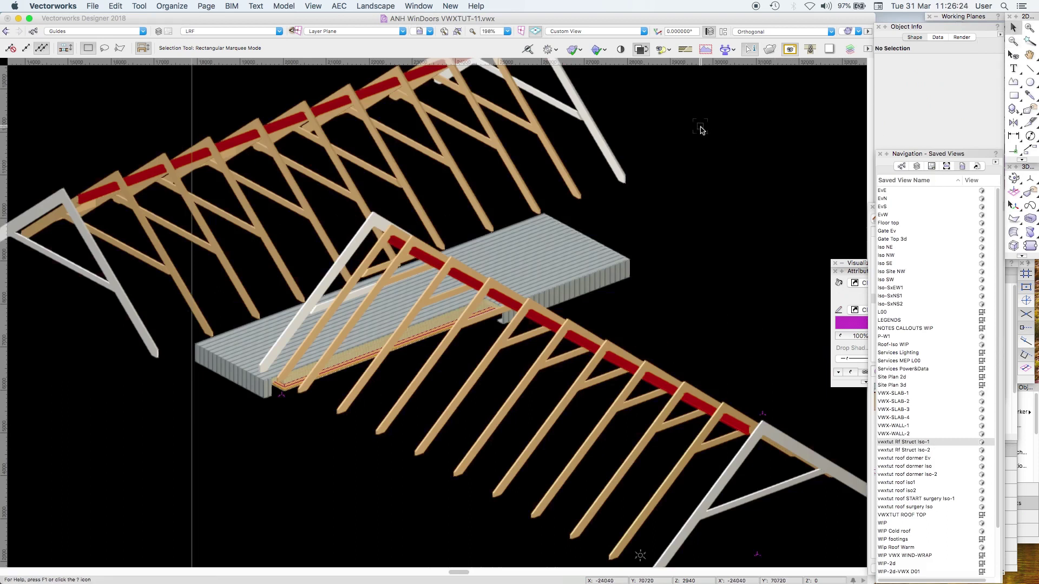
{"action": "left_click", "coordinate": [618, 415]}
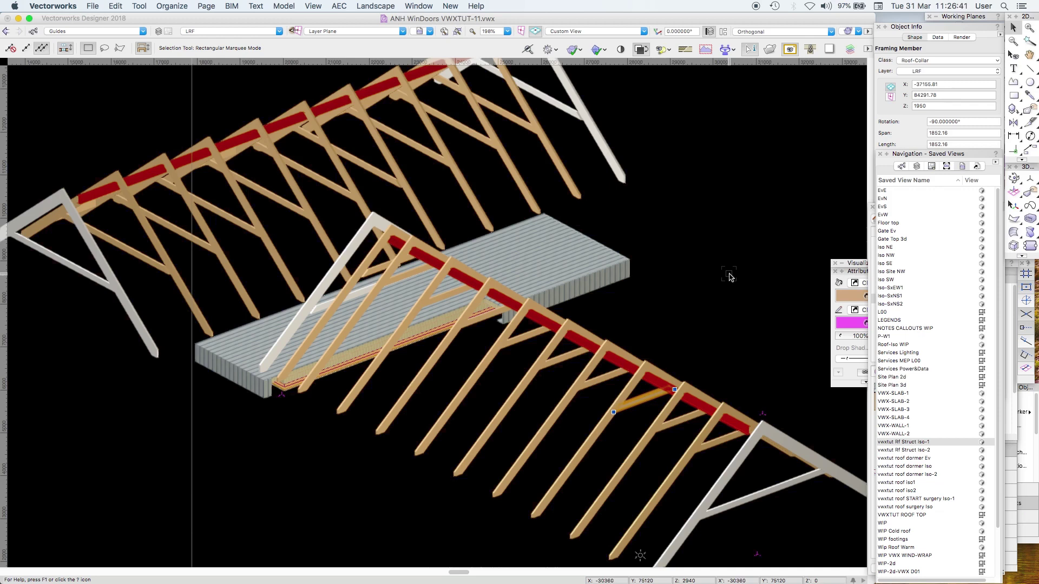
{"action": "key", "text": "ctrl+z"}
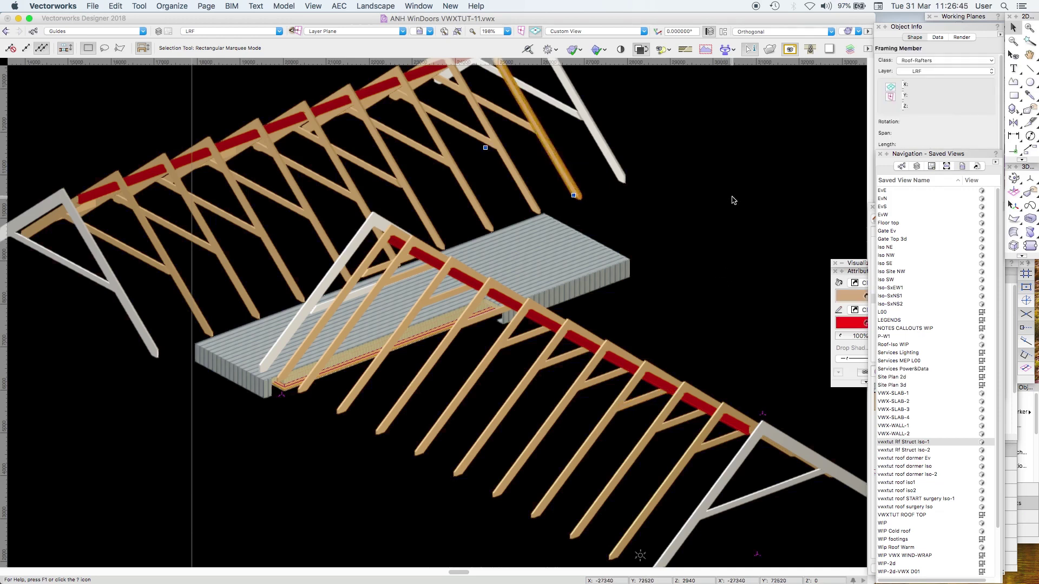
{"action": "left_click", "coordinate": [732, 200]}
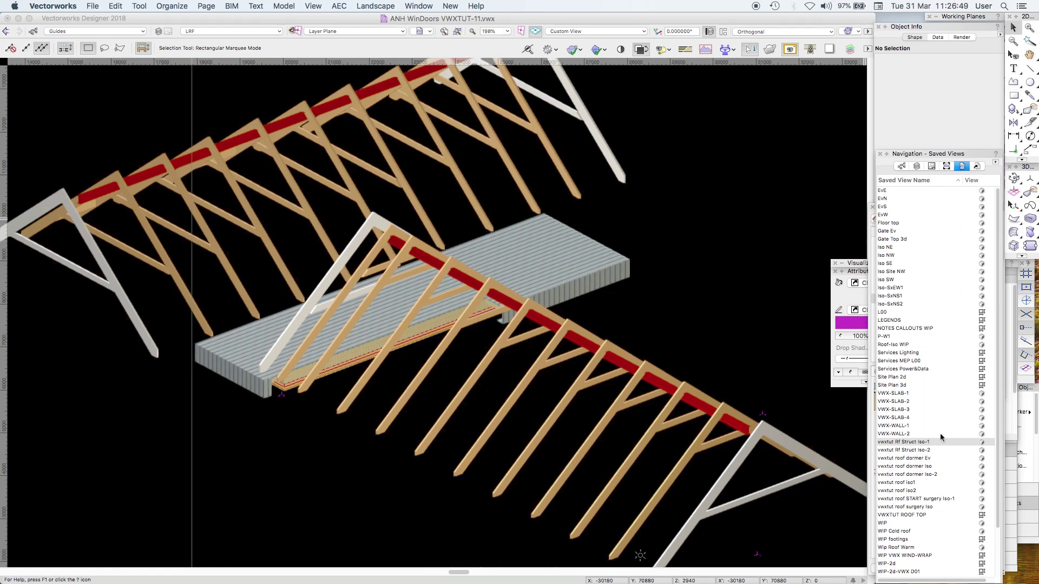
{"action": "left_click", "coordinate": [931, 473]}
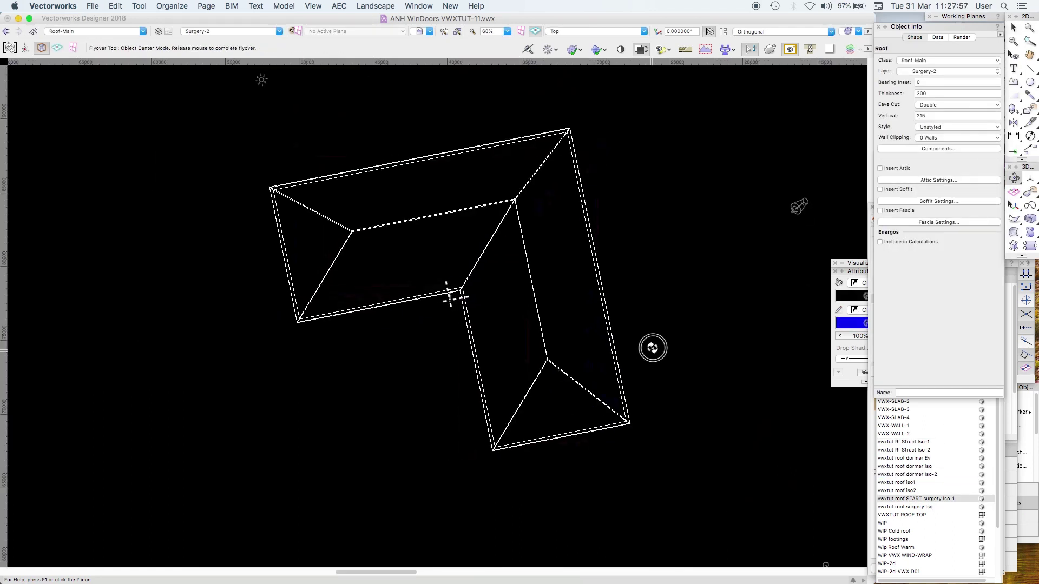
- Orbit the Surgery-2 hip roof into an isometric view and render it shaded
{"action": "left_click_drag", "start_coordinate": [657, 348], "coordinate": [710, 385]}
{"action": "middle_click_drag", "start_coordinate": [710, 384], "coordinate": [678, 240]}
{"action": "key", "text": "x"}
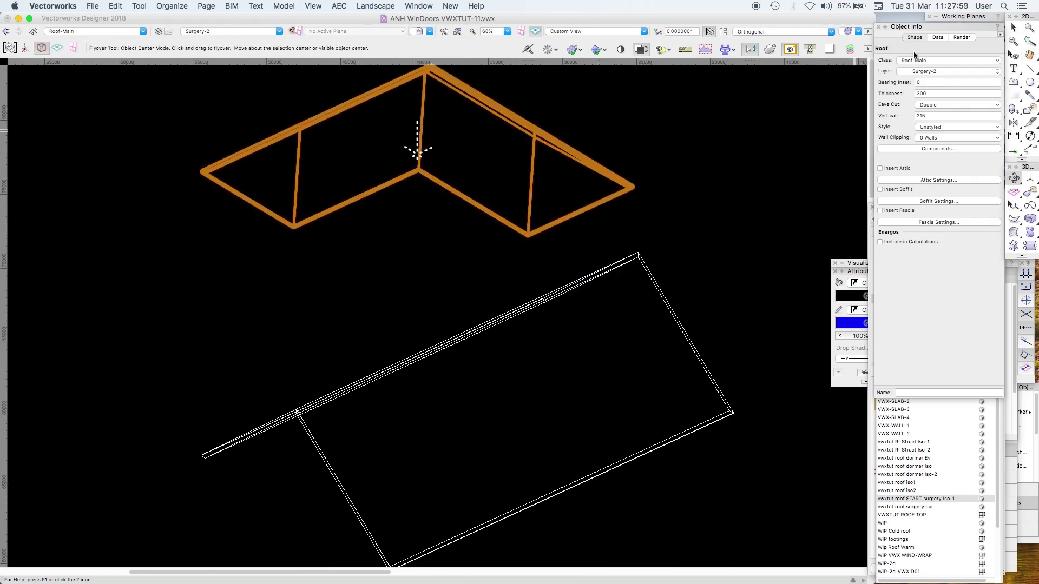
{"action": "left_click", "coordinate": [653, 283]}
{"action": "key", "text": "ctrl+z"}
{"action": "key", "text": "ctrl+z"}
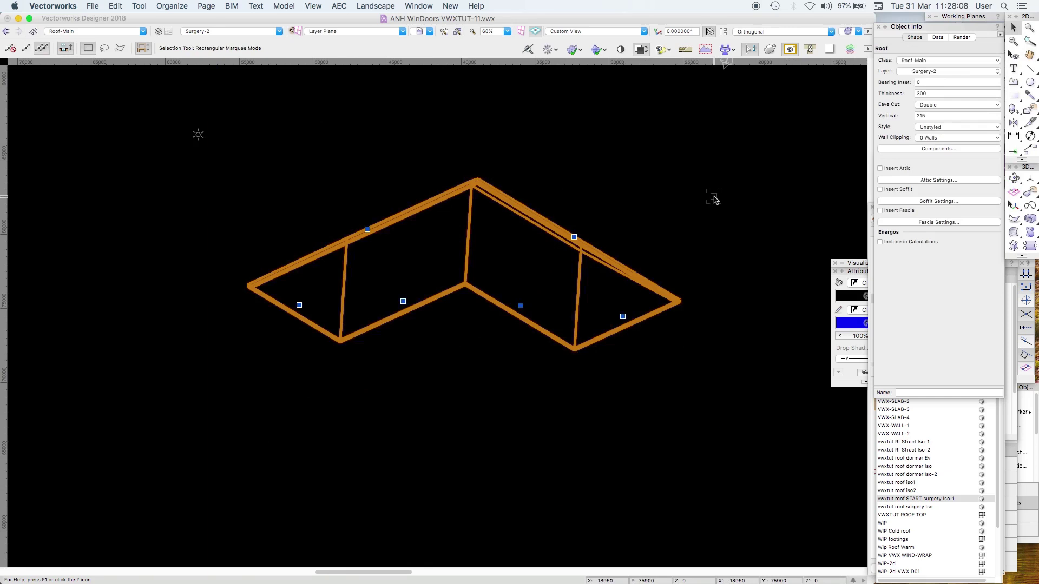
{"action": "key", "text": "ctrl+z"}
- Launch Roof Framer for the hip roof from its context menu
{"action": "right_click", "coordinate": [578, 192]}
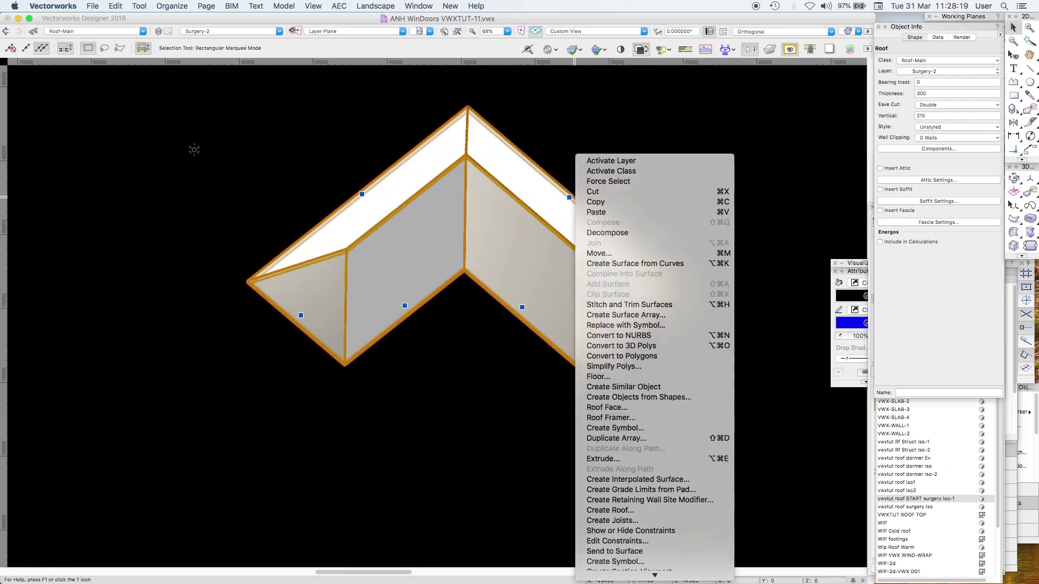
{"action": "scroll", "coordinate": [647, 541], "scroll_direction": "down", "scroll_amount": 5}
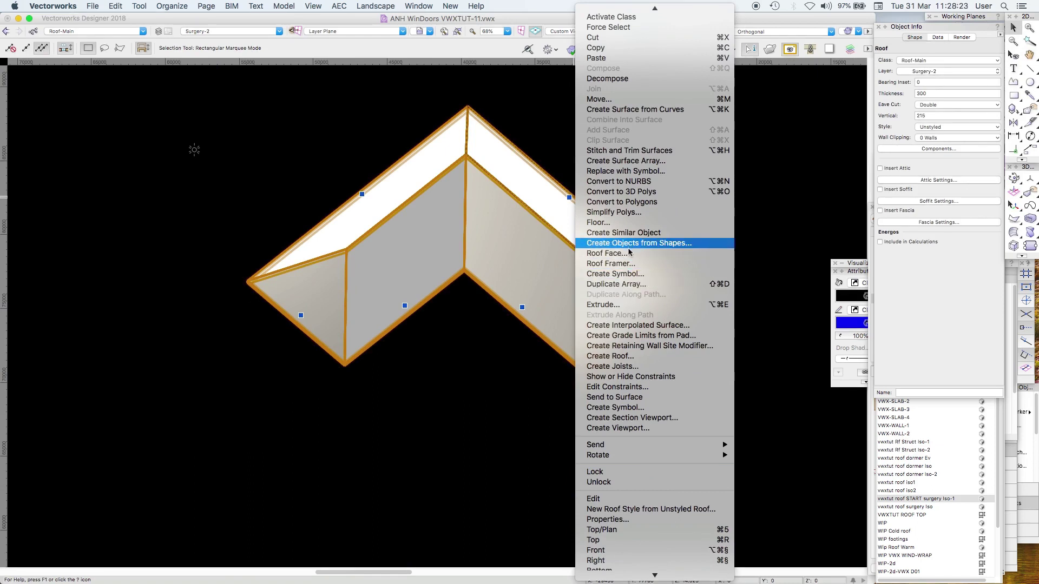
{"action": "left_click", "coordinate": [758, 232]}
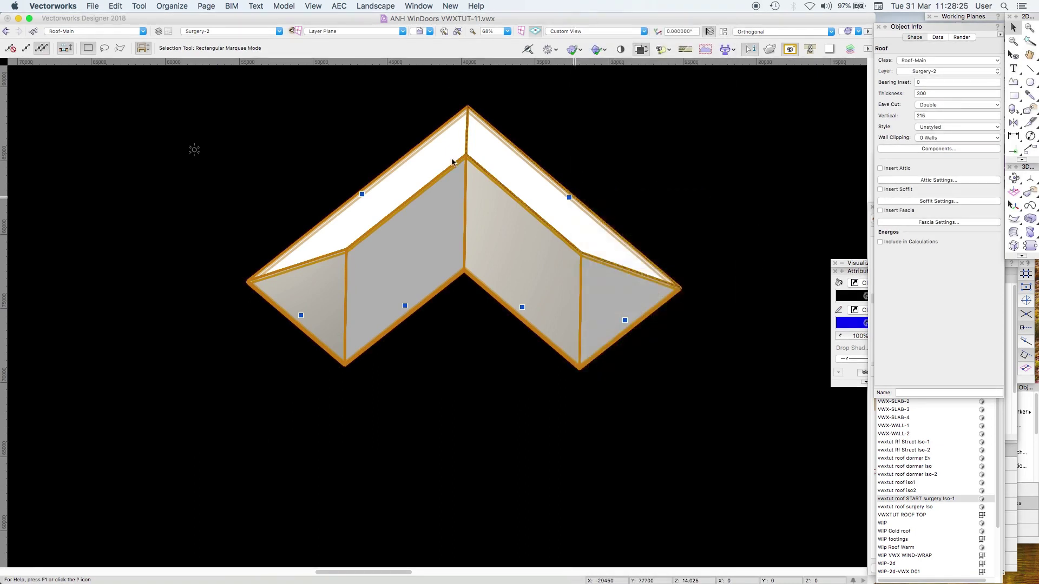
- Enable rafters in the Roof-Rafters class at 50mm x 225mm
{"action": "left_click", "coordinate": [385, 132]}
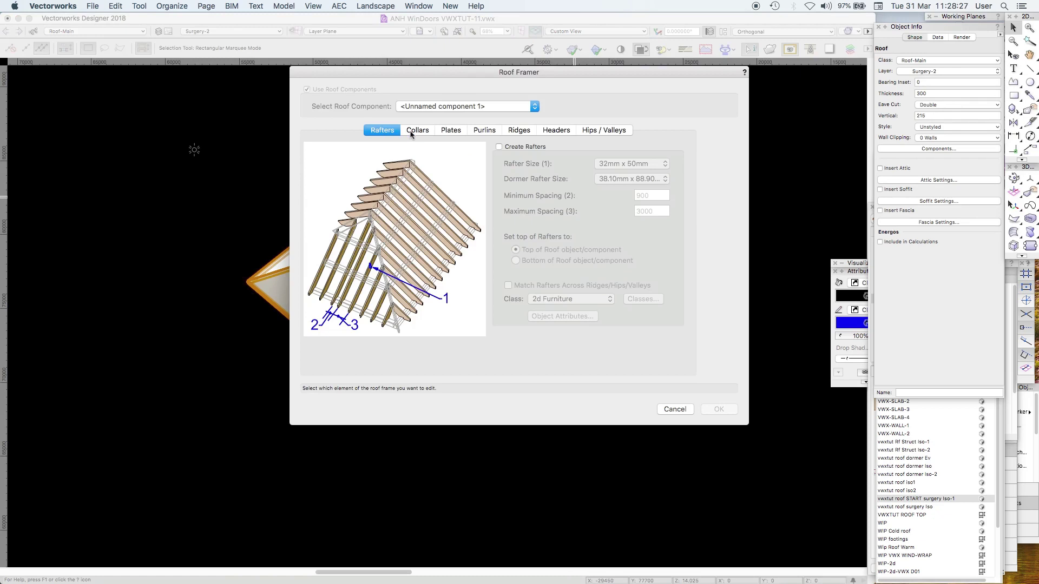
{"action": "left_click", "coordinate": [521, 149]}
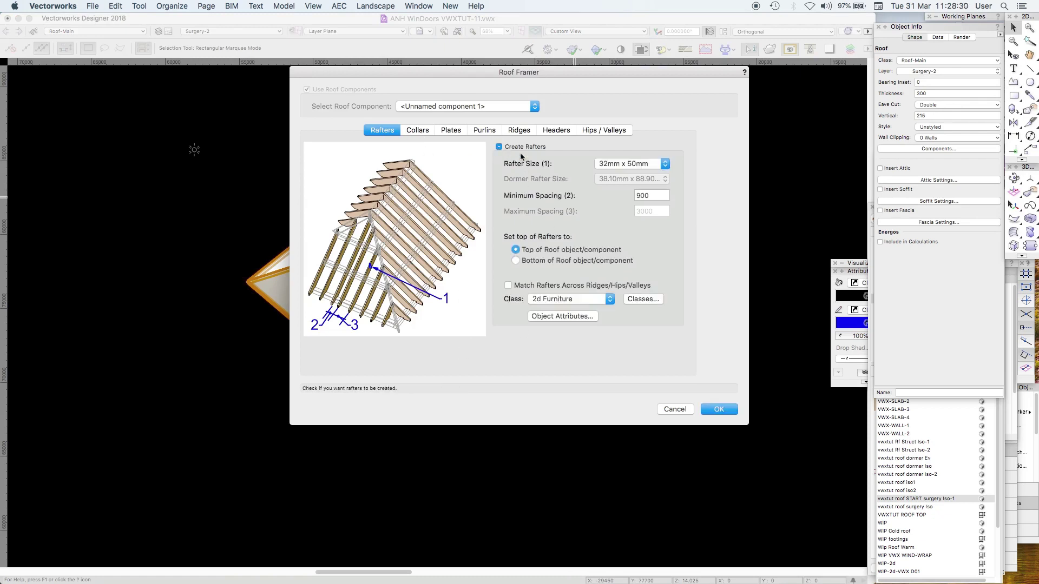
{"action": "left_click", "coordinate": [569, 299]}
{"action": "scroll", "coordinate": [595, 378], "scroll_direction": "down", "scroll_amount": 10}
{"action": "left_click", "coordinate": [595, 226]}
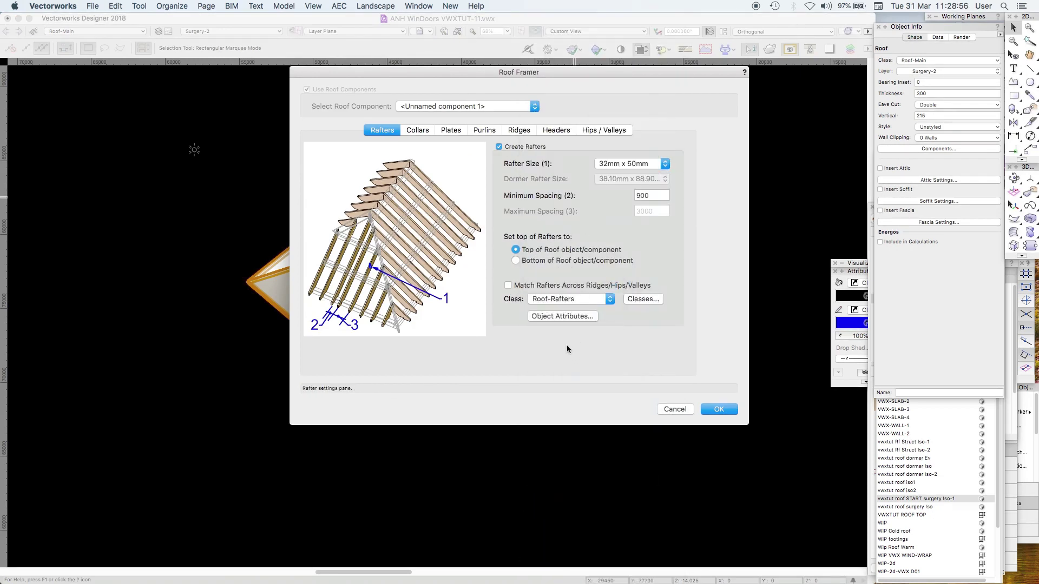
{"action": "left_click", "coordinate": [565, 316]}
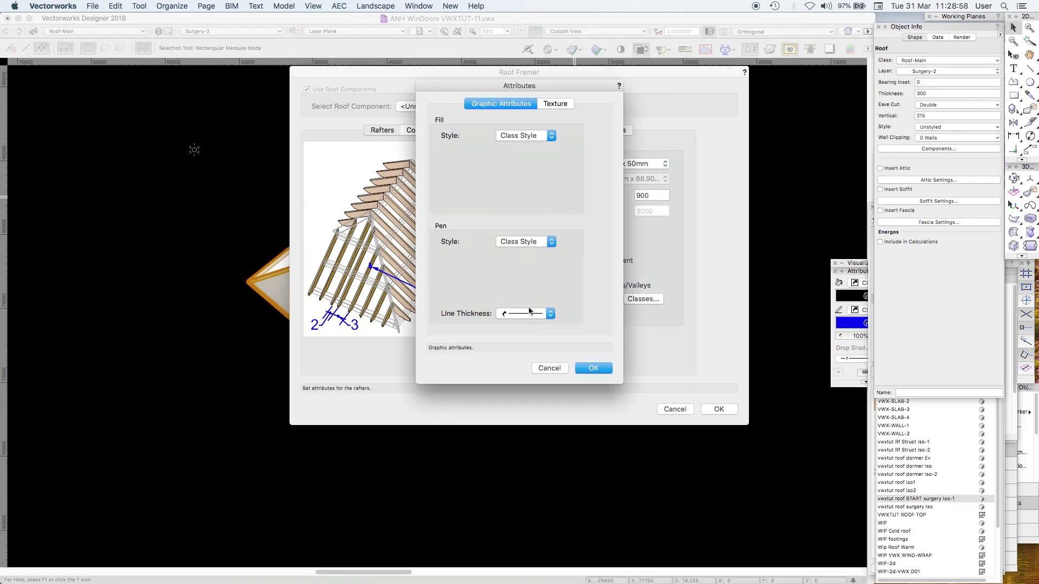
{"action": "left_click", "coordinate": [561, 106]}
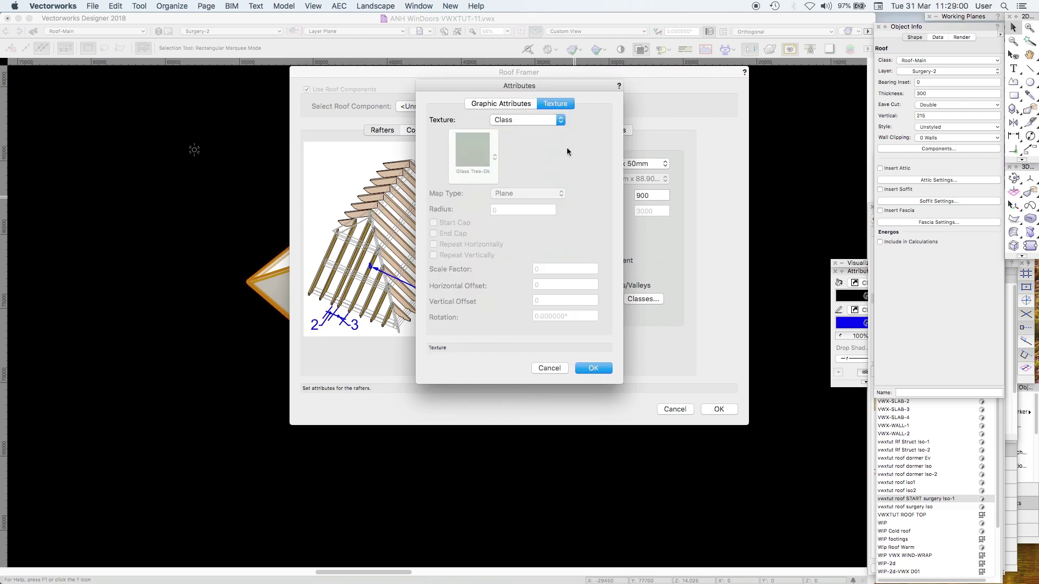
{"action": "left_click", "coordinate": [547, 367]}
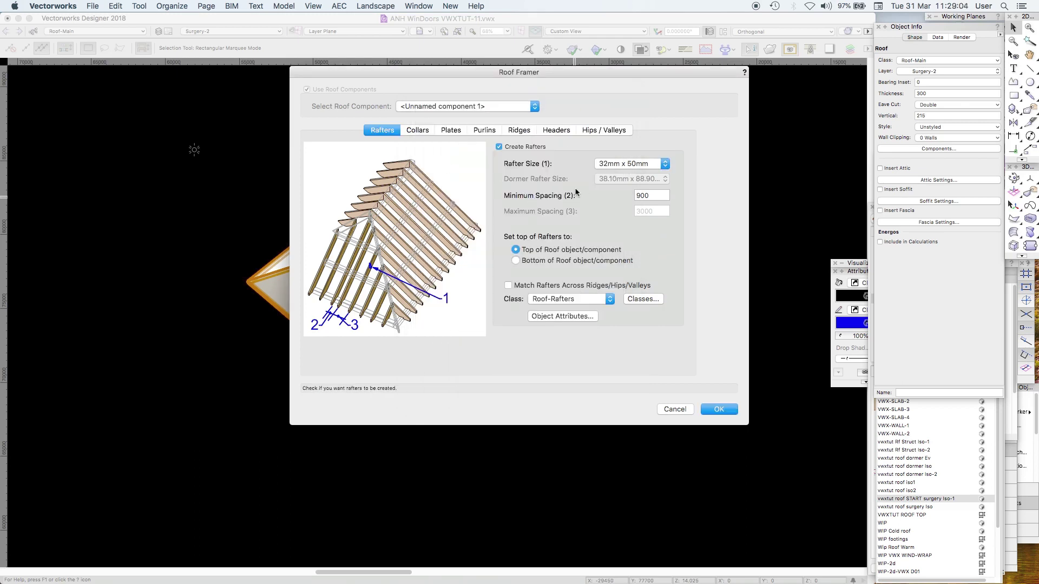
{"action": "left_click", "coordinate": [631, 164]}
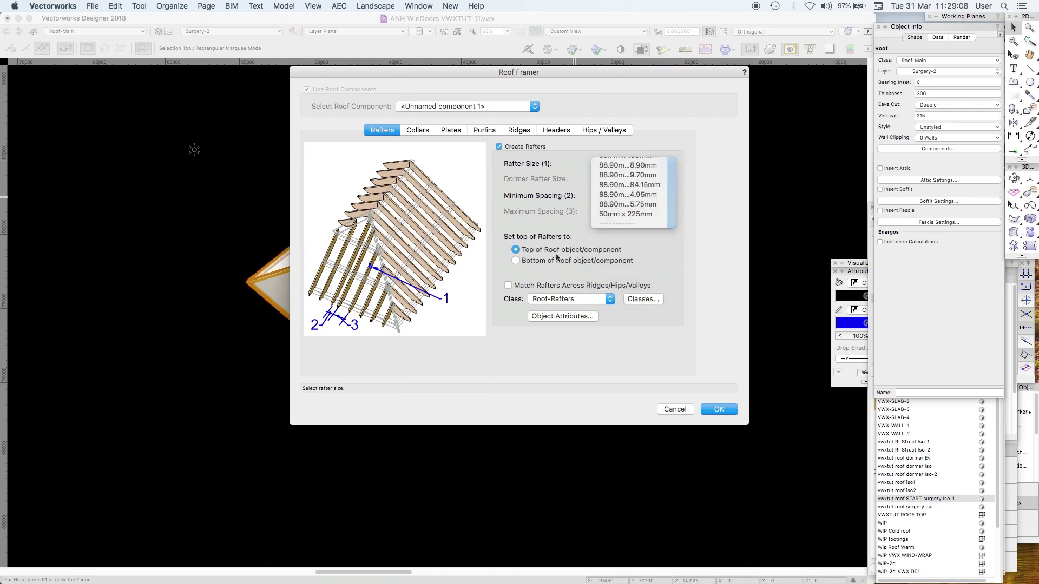
{"action": "left_click", "coordinate": [582, 232]}
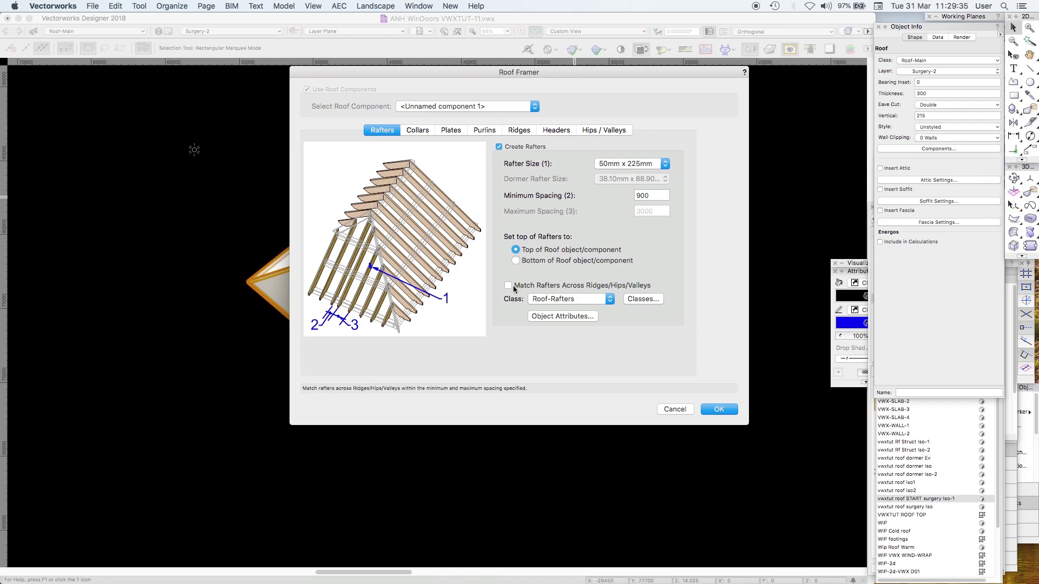
- Match rafters across ridges, hips and valleys with a 900 maximum spacing
{"action": "left_click", "coordinate": [508, 285]}
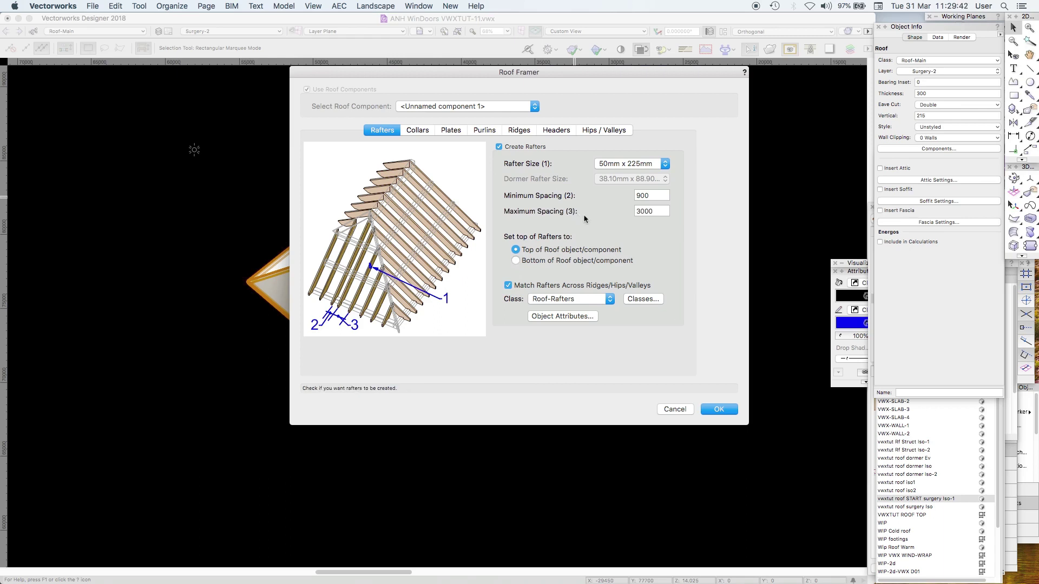
{"action": "double_click", "coordinate": [651, 211]}
{"action": "type", "text": "90"}
{"action": "key", "text": "shift+Tab"}
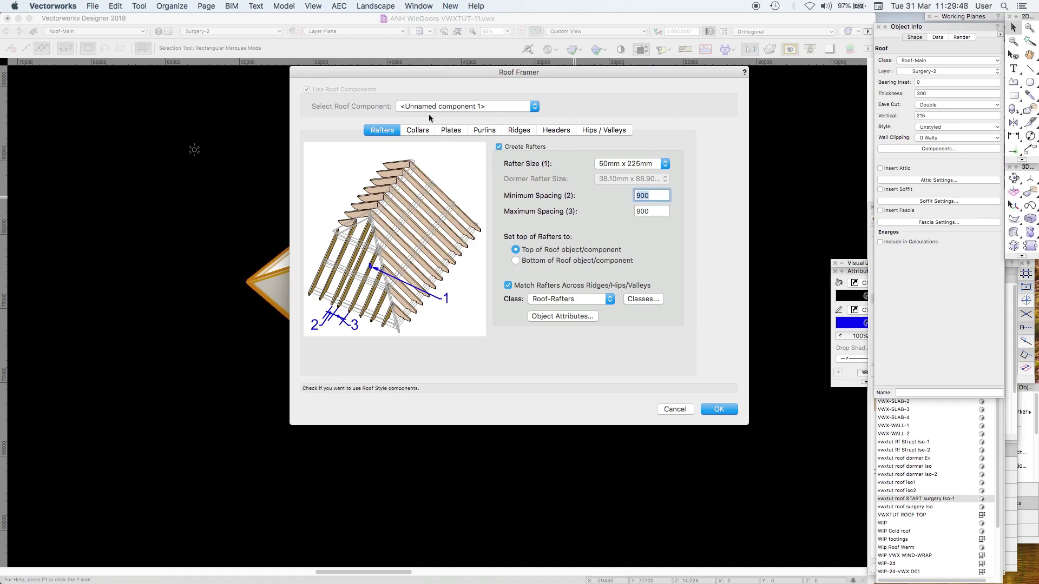
{"action": "left_click", "coordinate": [425, 132]}
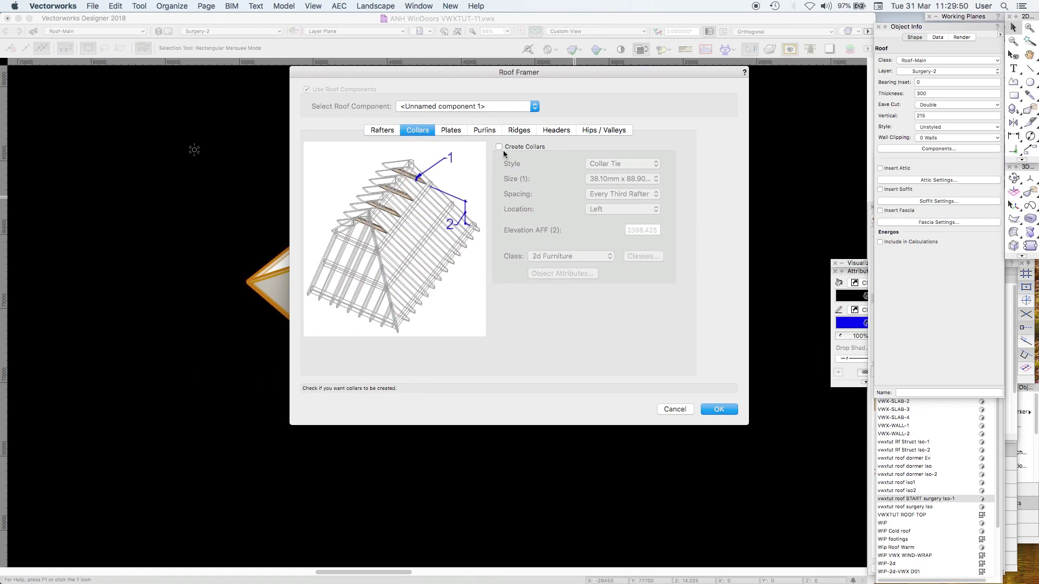
- Put the collars in the Roof-Collar class at 50mm x 100mm and review their attributes
{"action": "left_click", "coordinate": [563, 255]}
{"action": "scroll", "coordinate": [563, 325], "scroll_direction": "down", "scroll_amount": 5}
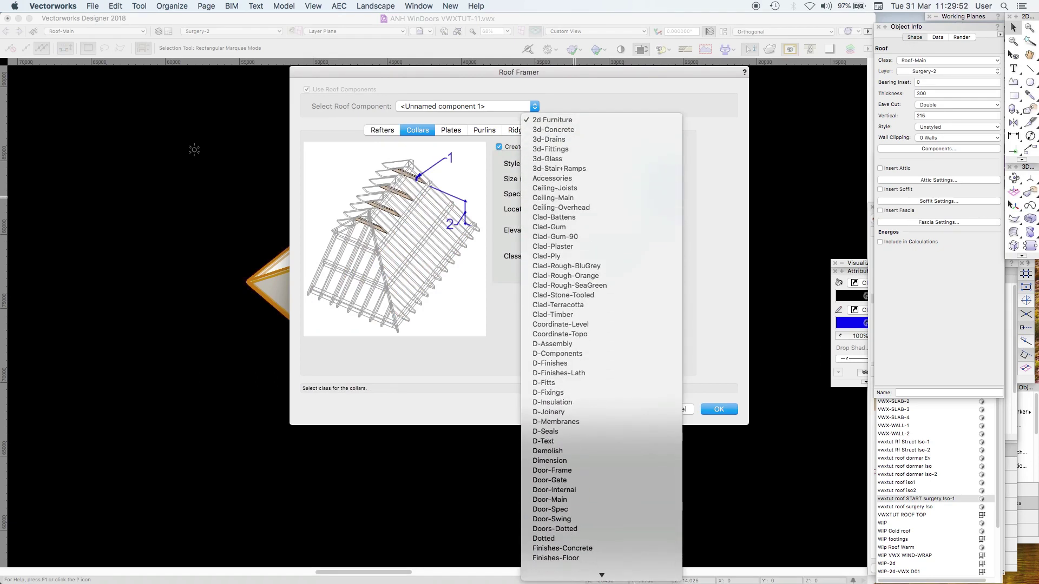
{"action": "scroll", "coordinate": [636, 574], "scroll_direction": "down", "scroll_amount": 15}
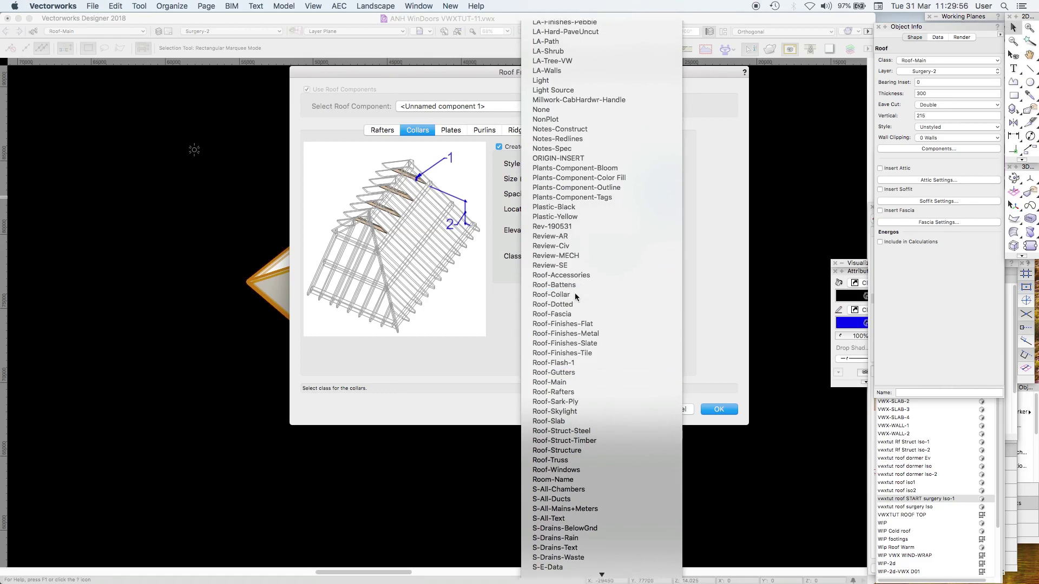
{"action": "left_click", "coordinate": [509, 187]}
{"action": "left_click", "coordinate": [618, 184]}
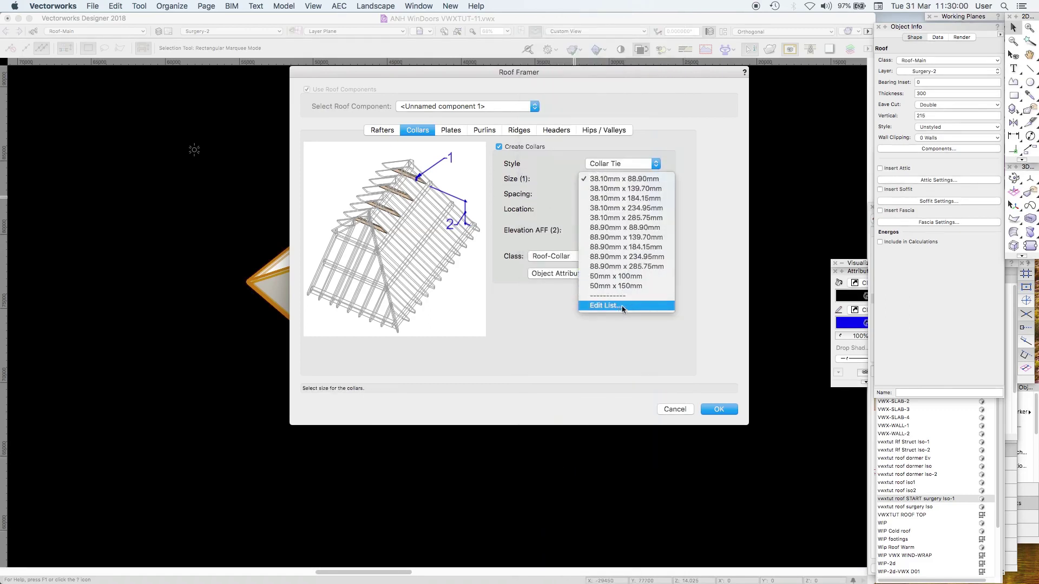
{"action": "left_click", "coordinate": [611, 276]}
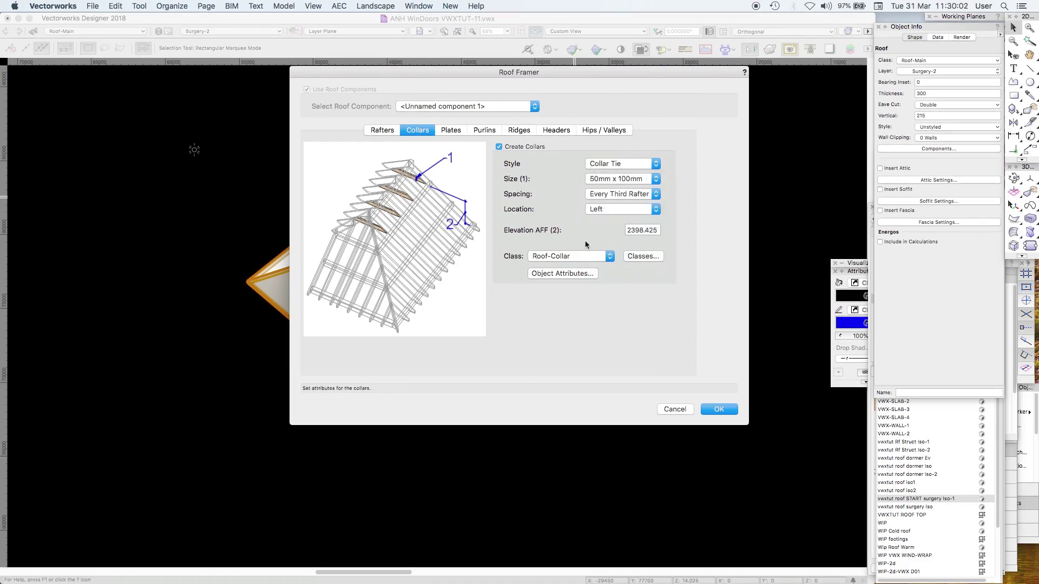
{"action": "left_click", "coordinate": [383, 130]}
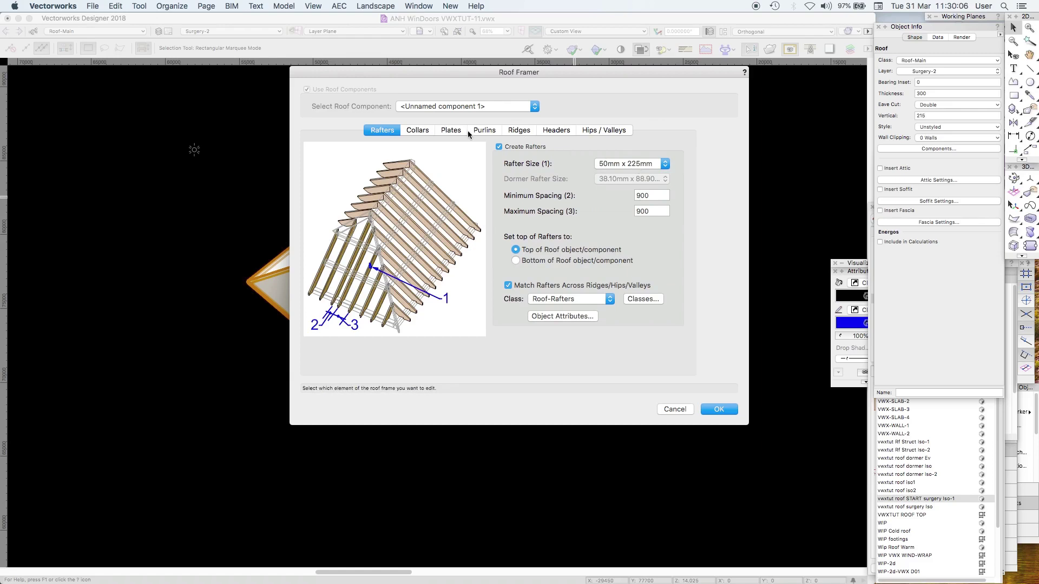
{"action": "left_click", "coordinate": [422, 131]}
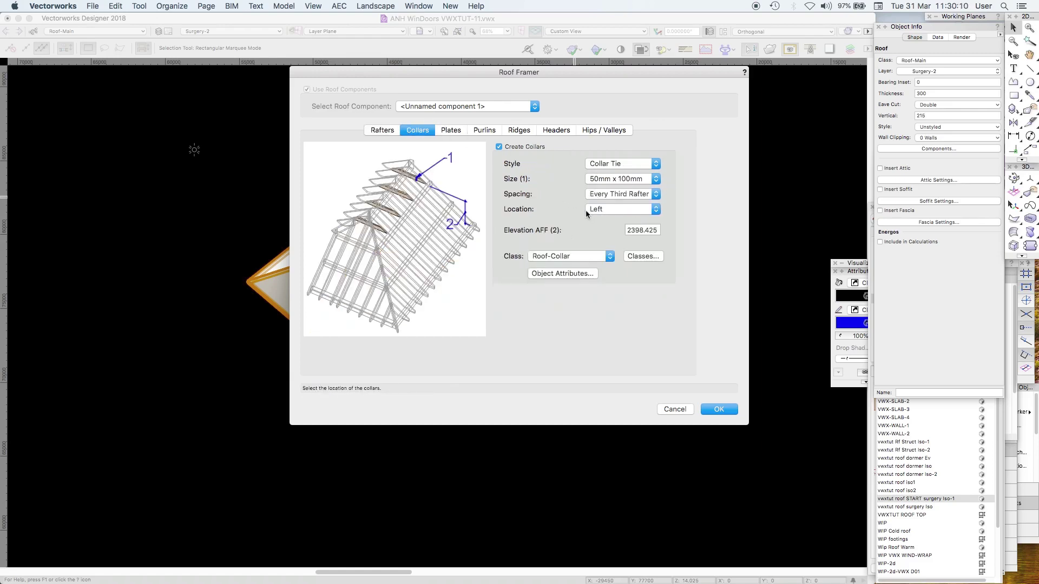
{"action": "left_click", "coordinate": [574, 274]}
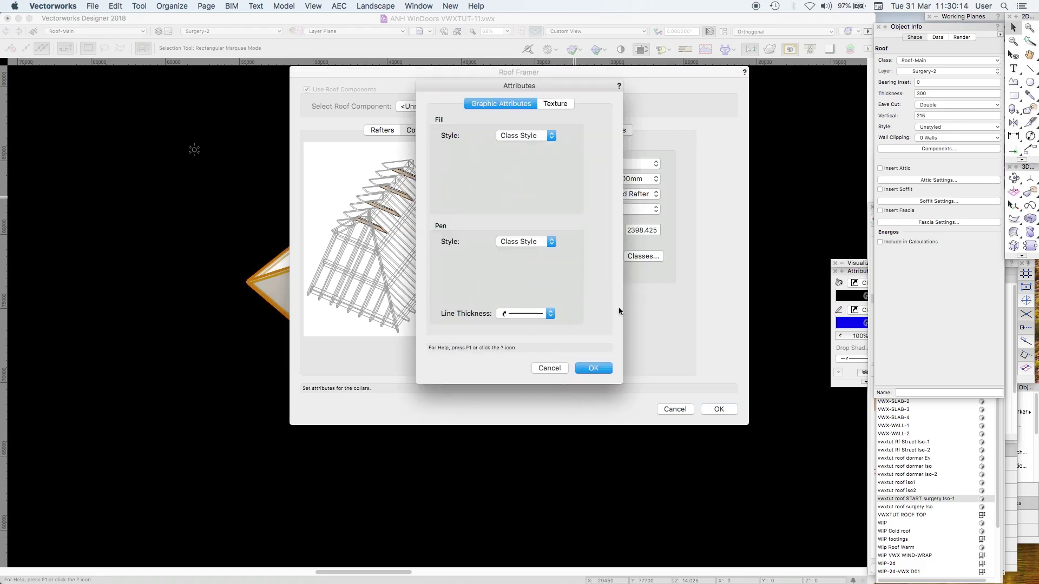
{"action": "left_click", "coordinate": [551, 367]}
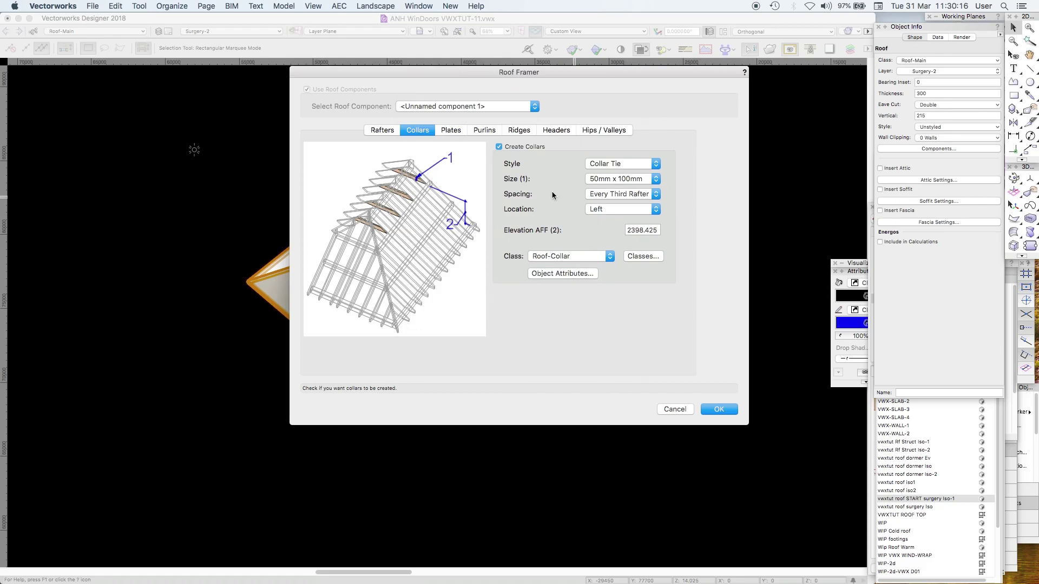
- Enable 65mm x 215mm purlins in the SE-Purlin class with the first purlin at elevation 1200
{"action": "left_click", "coordinate": [452, 131]}
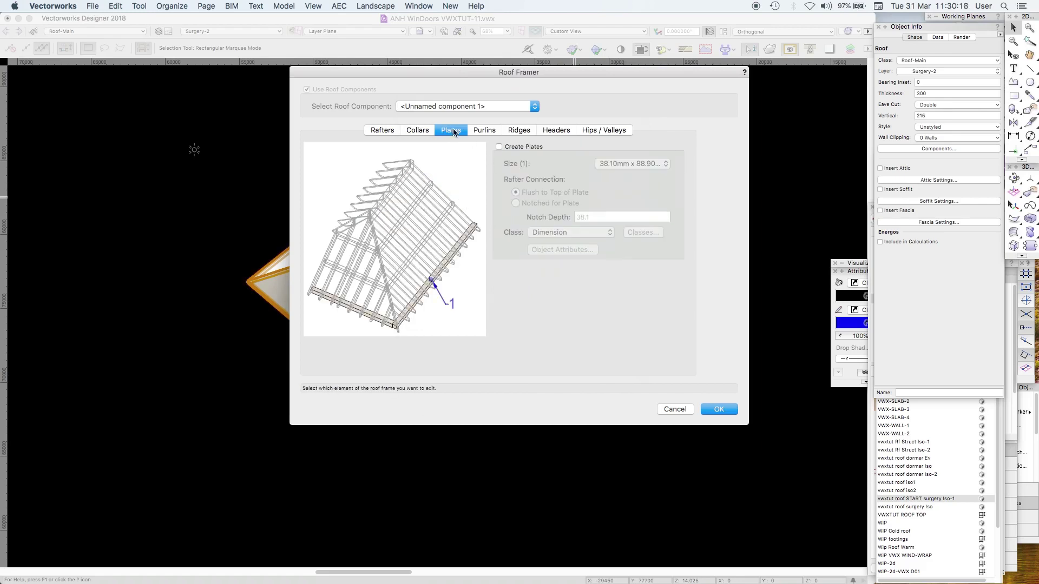
{"action": "left_click", "coordinate": [489, 133]}
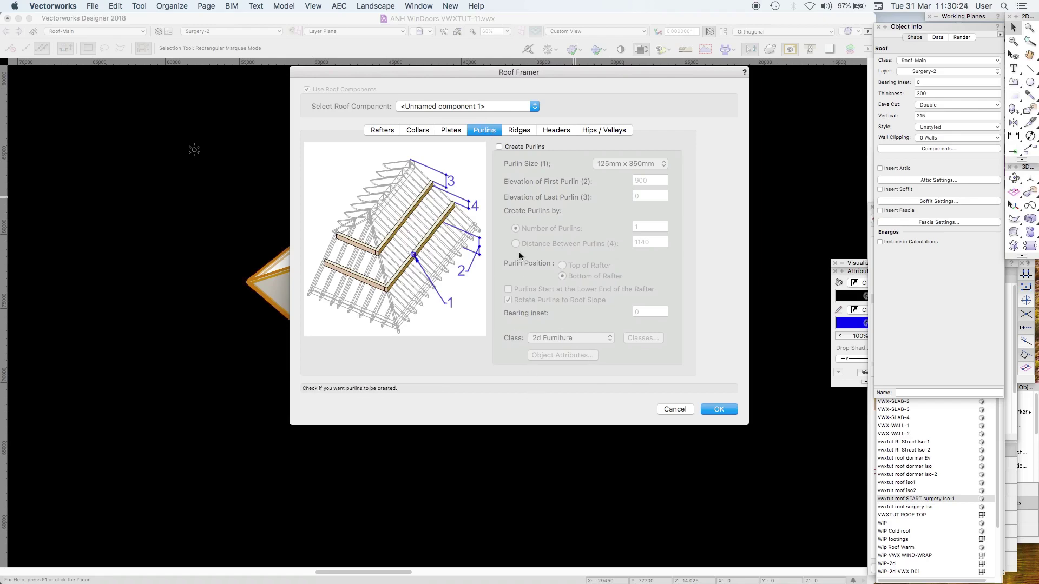
{"action": "left_click", "coordinate": [498, 147]}
{"action": "left_click", "coordinate": [568, 338]}
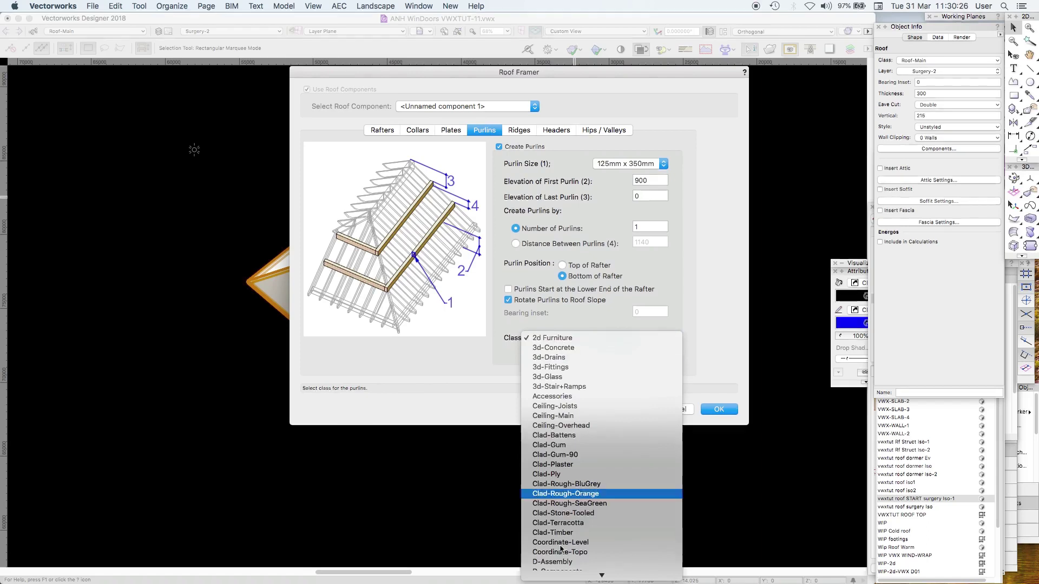
{"action": "scroll", "coordinate": [601, 405], "scroll_direction": "down", "scroll_amount": 15}
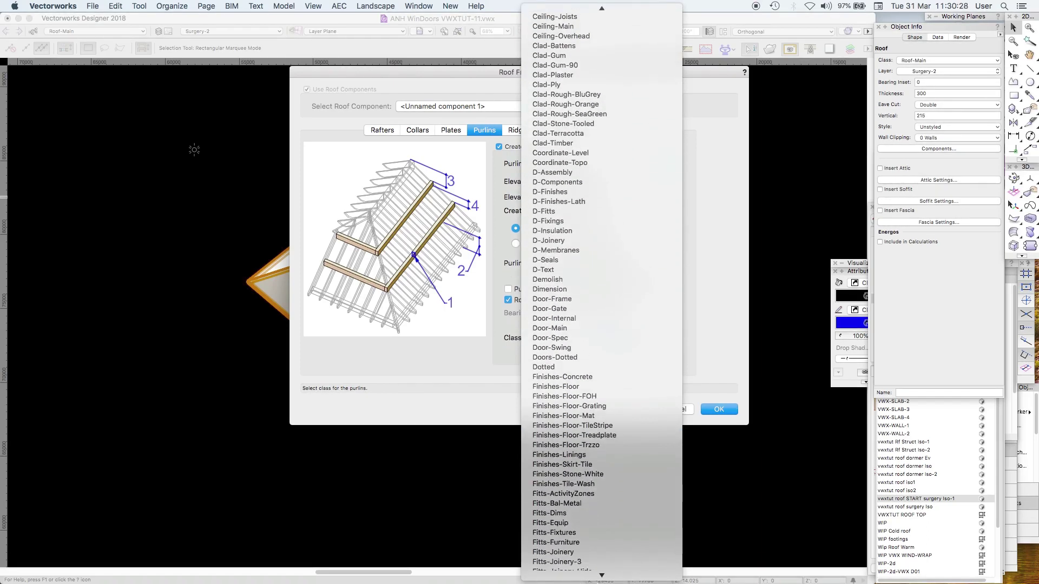
{"action": "scroll", "coordinate": [601, 406], "scroll_direction": "down", "scroll_amount": 10}
{"action": "left_click", "coordinate": [595, 482]}
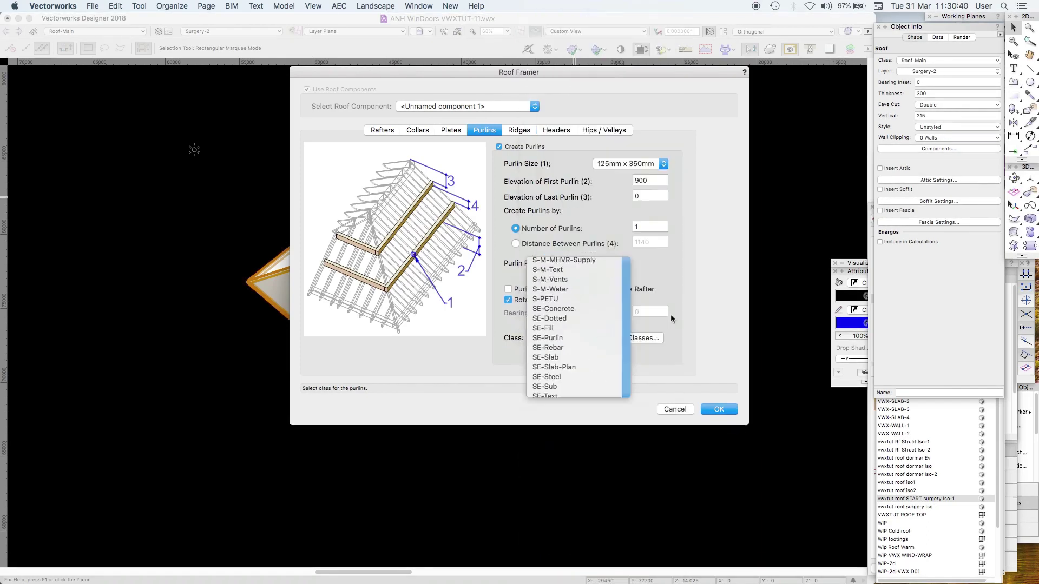
{"action": "left_click", "coordinate": [632, 166]}
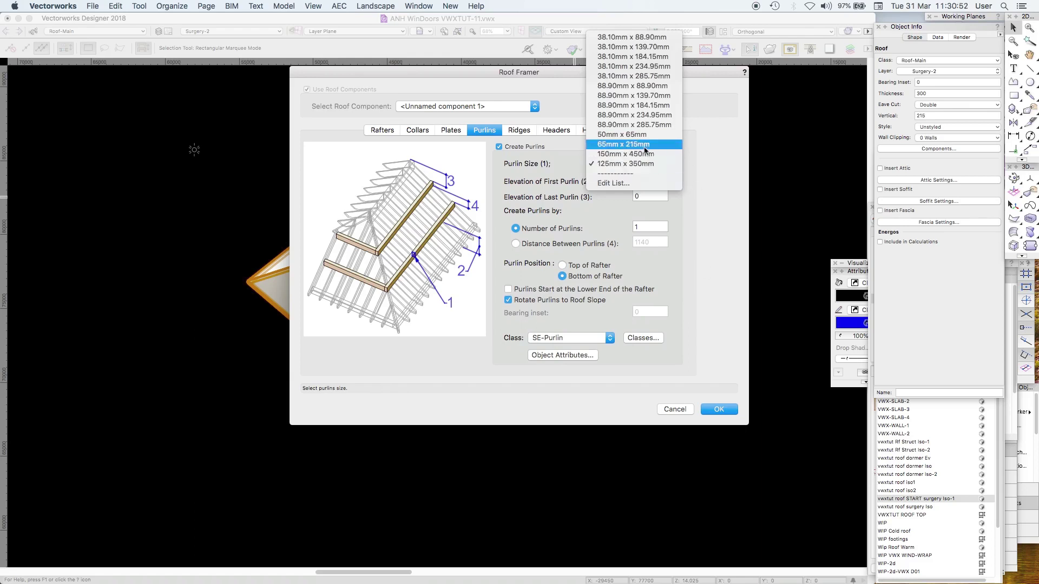
{"action": "left_click", "coordinate": [644, 145]}
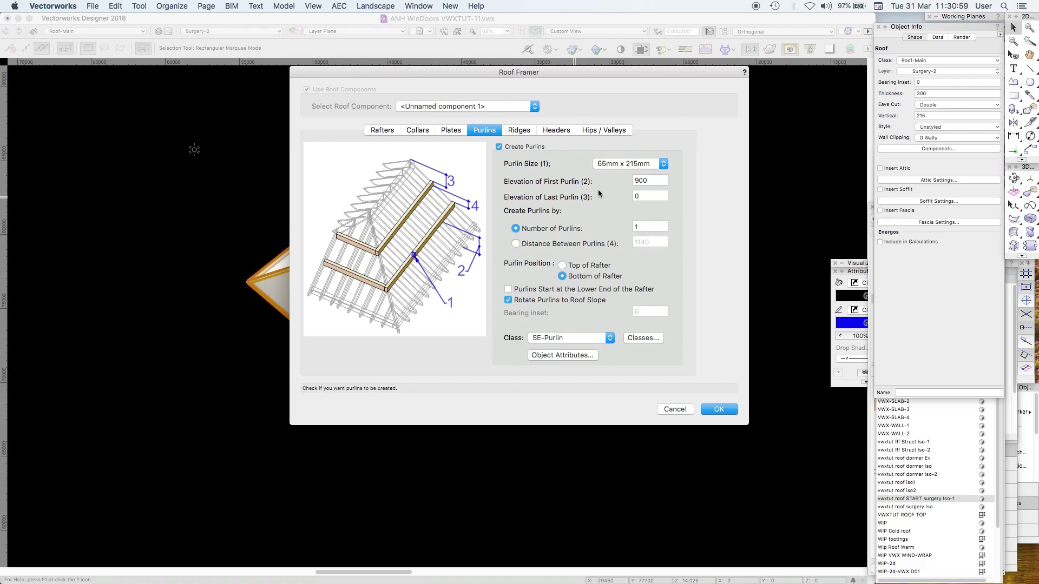
{"action": "double_click", "coordinate": [651, 181]}
{"action": "type", "text": "1200"}
{"action": "key", "text": "Tab"}
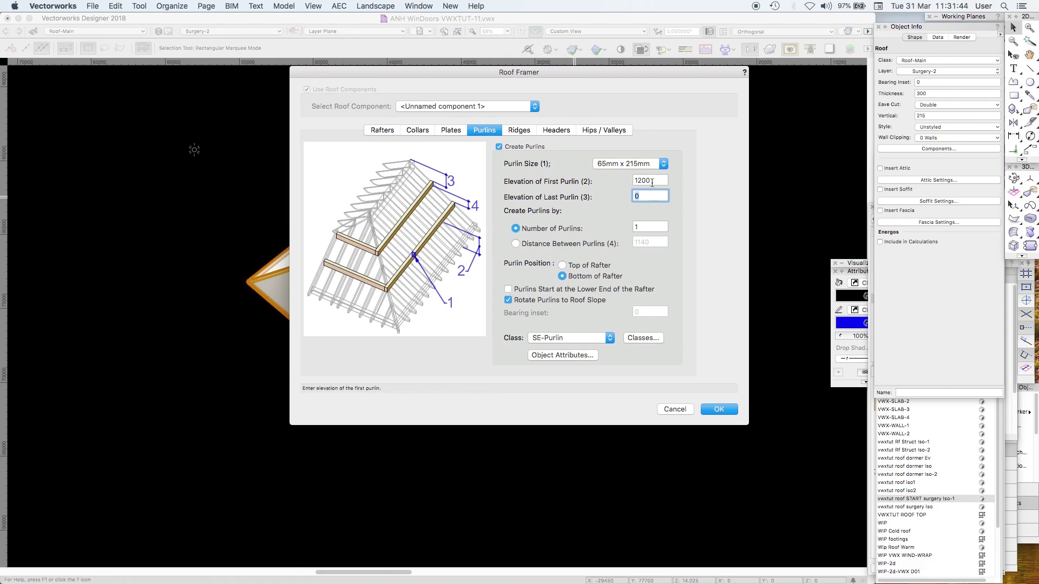
- Enable 50mm x 225mm hips and valleys at roof top on the Roof-Struct-Timber class
{"action": "left_click", "coordinate": [536, 132]}
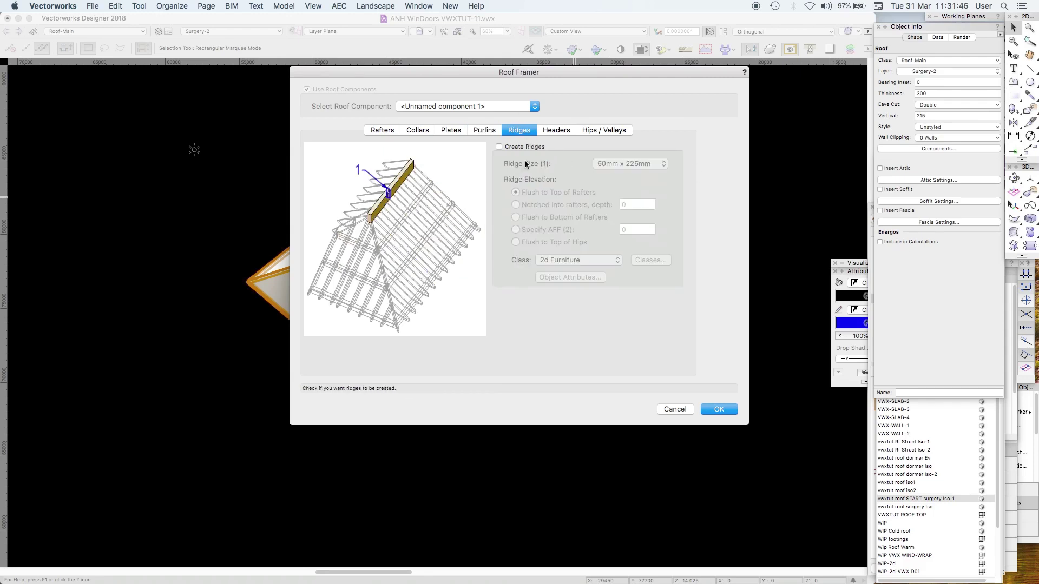
{"action": "left_click", "coordinate": [563, 133]}
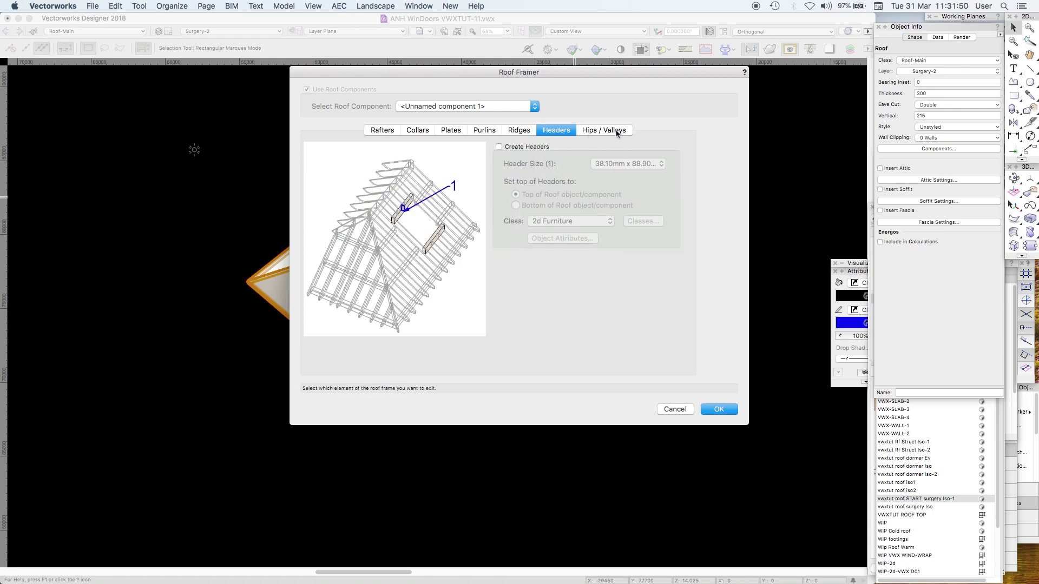
{"action": "left_click", "coordinate": [617, 132]}
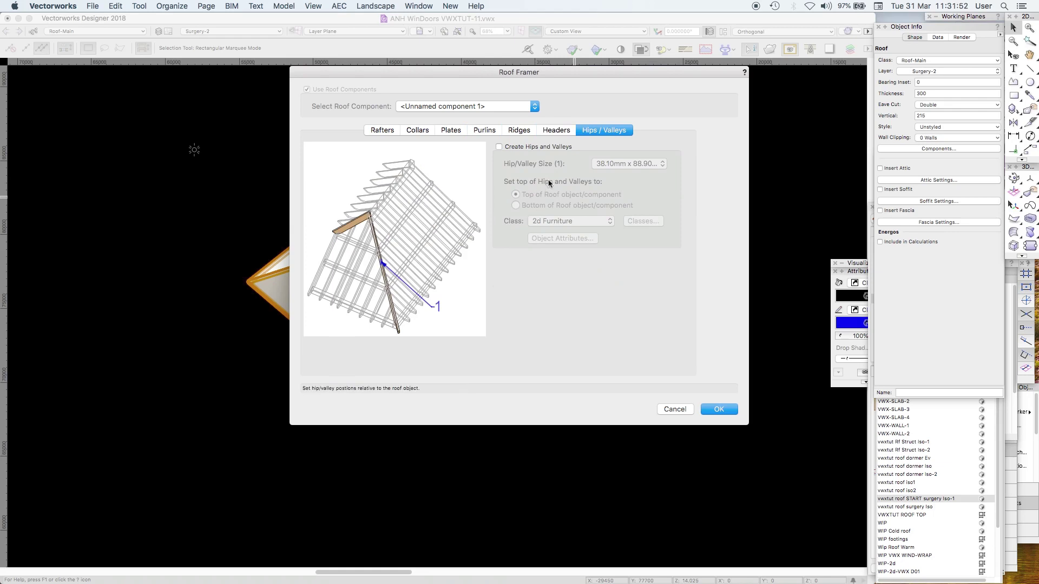
{"action": "left_click", "coordinate": [500, 148]}
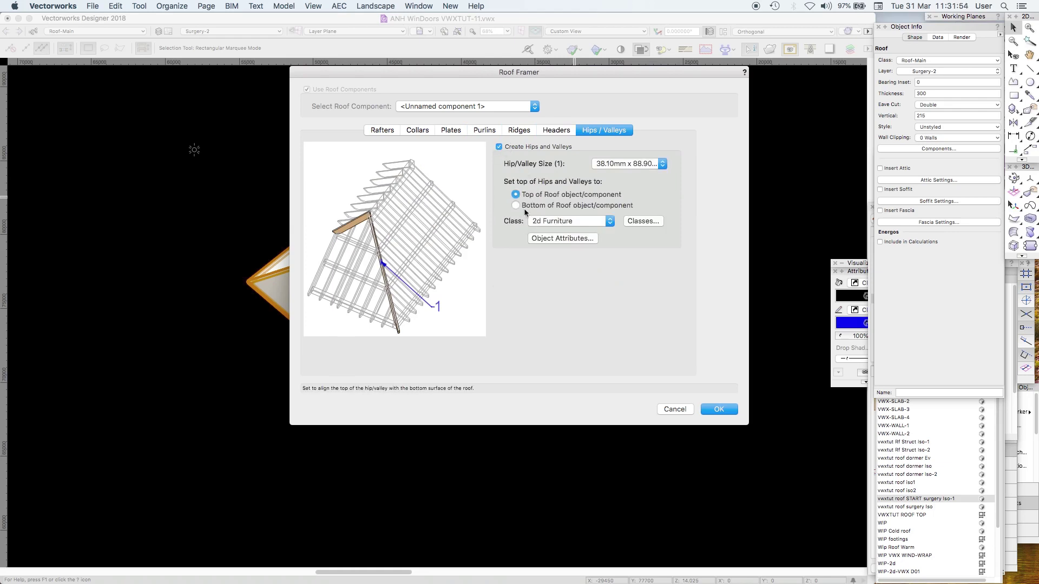
{"action": "left_click", "coordinate": [516, 205]}
{"action": "left_click", "coordinate": [517, 195]}
{"action": "left_click", "coordinate": [633, 164]}
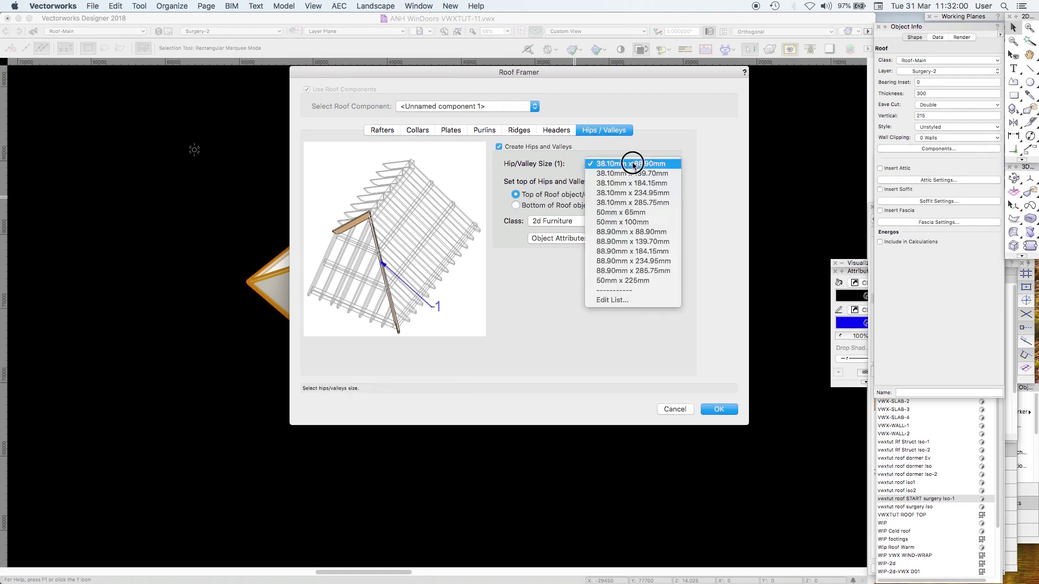
{"action": "left_click", "coordinate": [627, 280]}
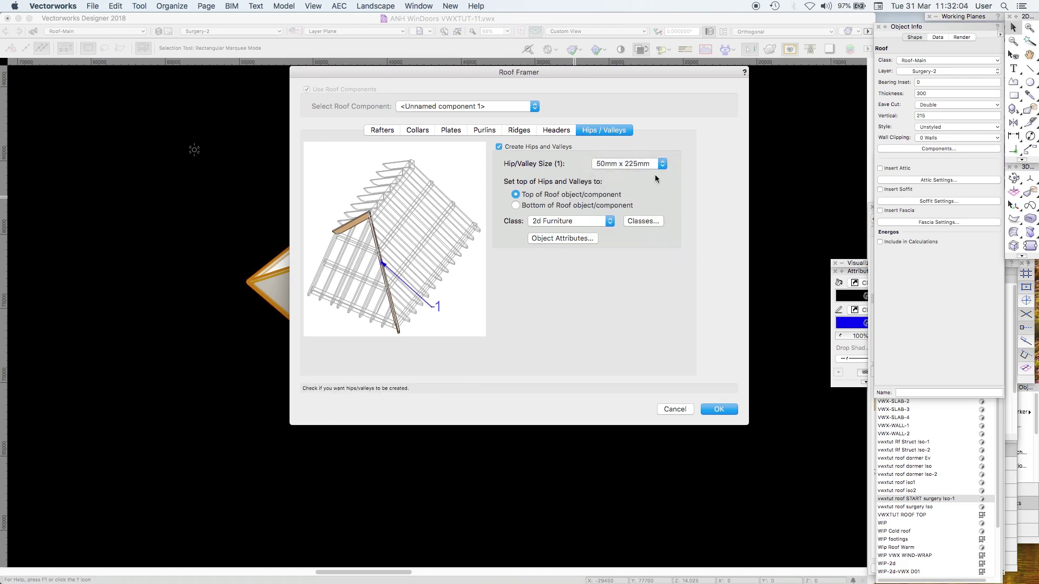
{"action": "left_click", "coordinate": [572, 220]}
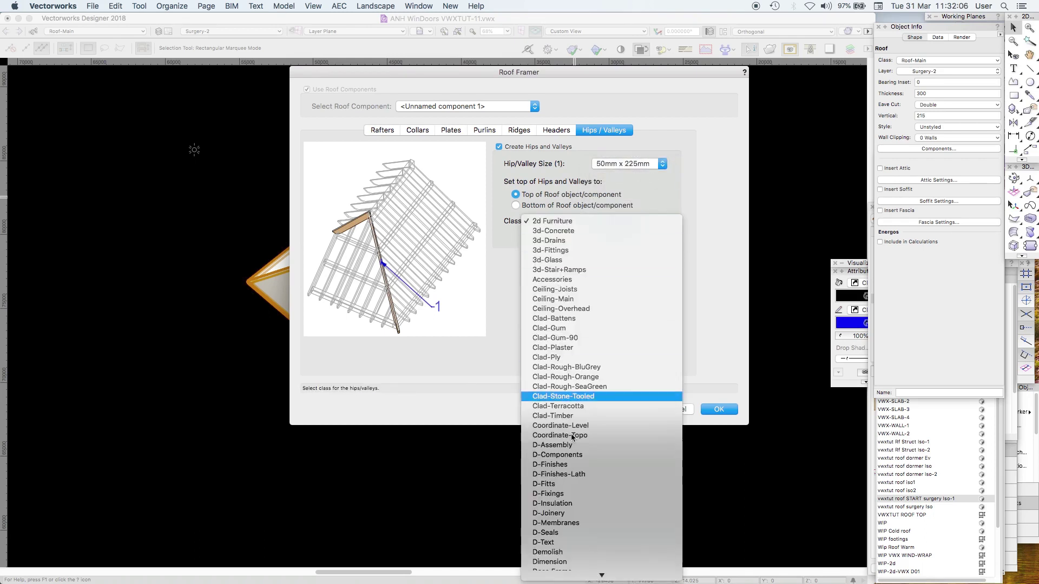
{"action": "scroll", "coordinate": [601, 292], "scroll_direction": "down", "scroll_amount": 15}
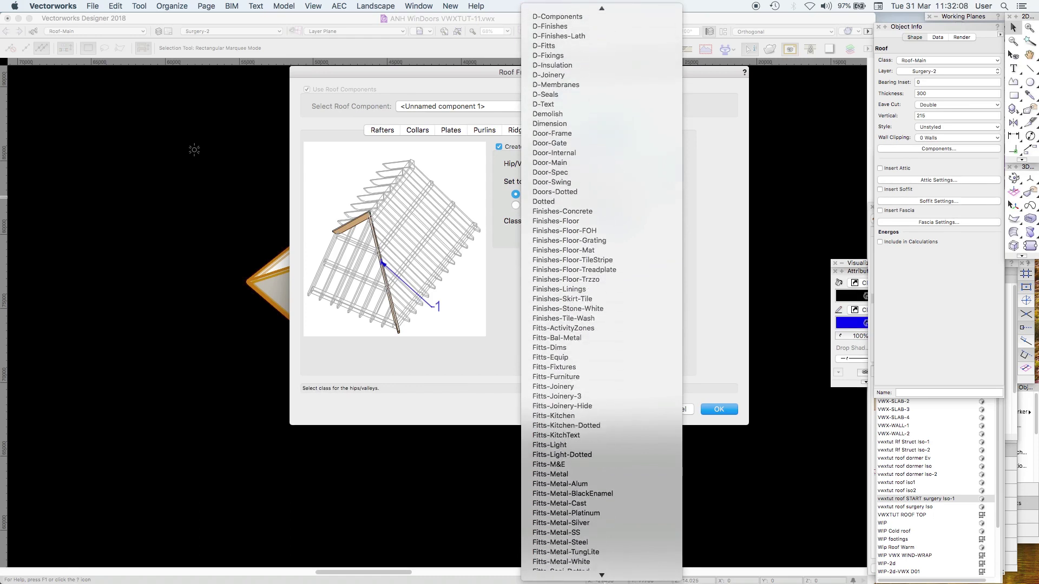
{"action": "scroll", "coordinate": [600, 325], "scroll_direction": "down", "scroll_amount": 20}
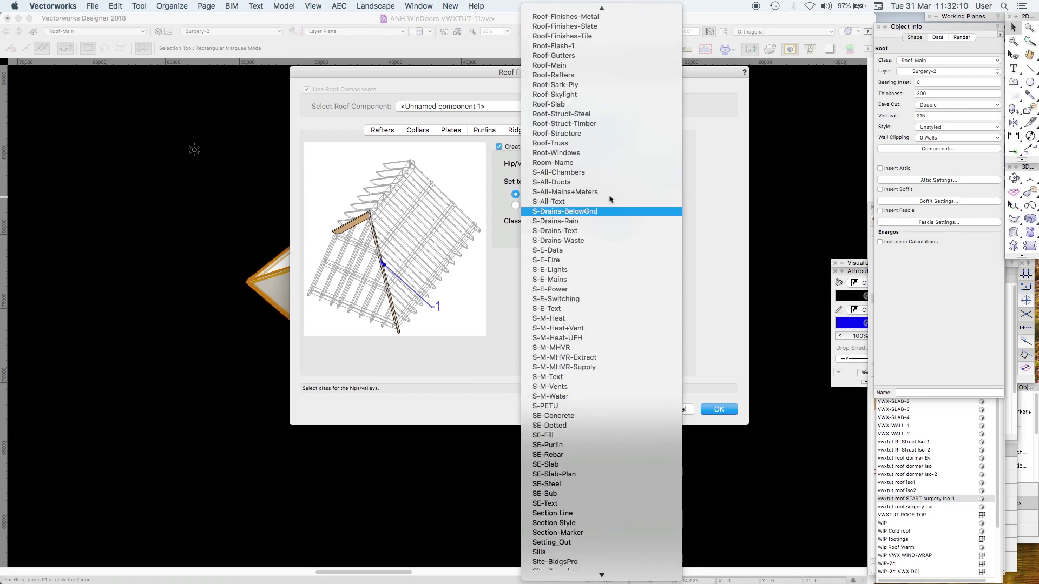
{"action": "left_click", "coordinate": [581, 196]}
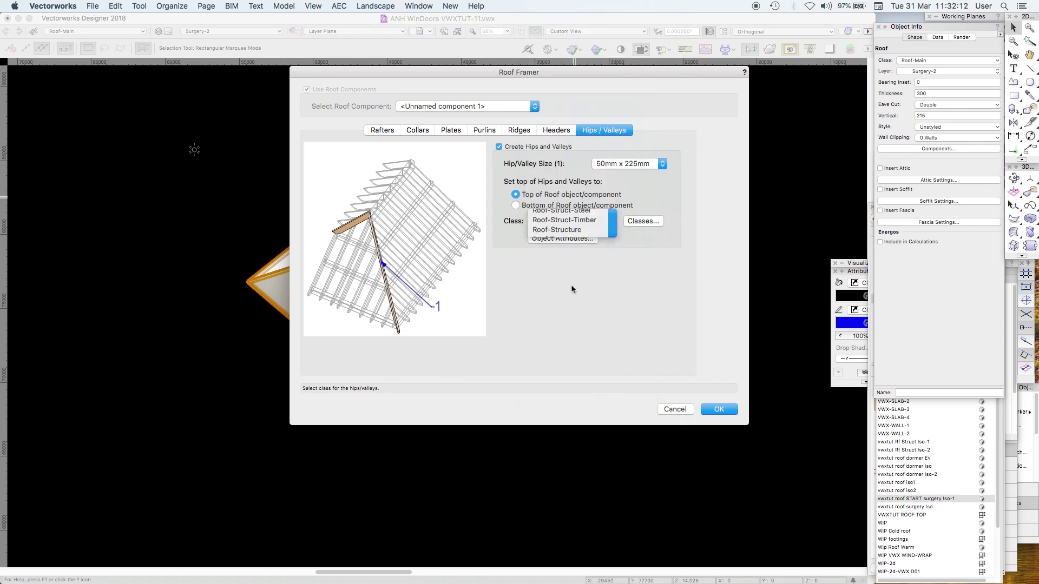
- Enable ridges and place them on the Roof-Struct-Timber class
{"action": "left_click", "coordinate": [533, 135]}
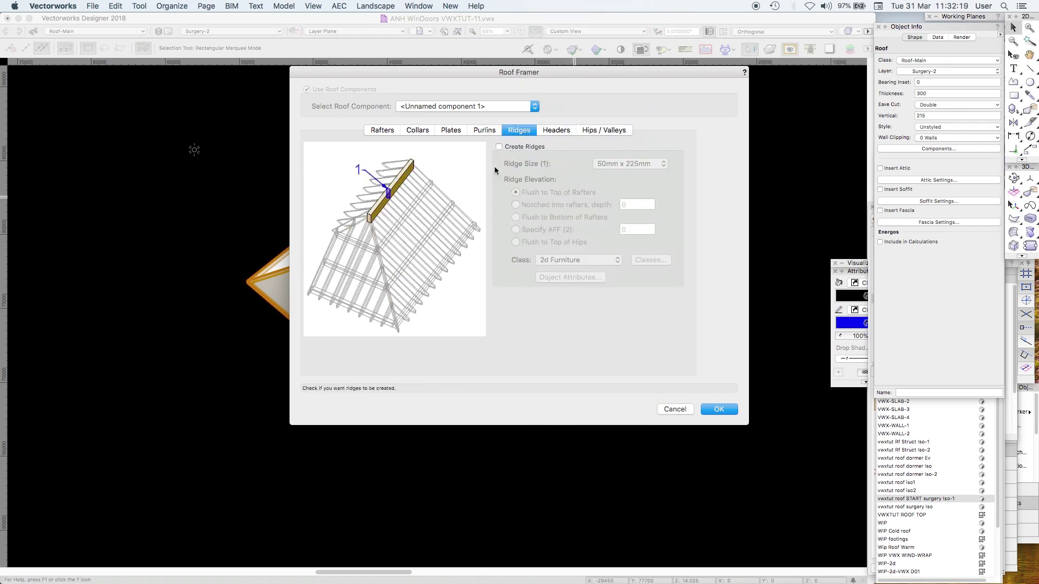
{"action": "left_click", "coordinate": [499, 147]}
{"action": "left_click", "coordinate": [578, 259]}
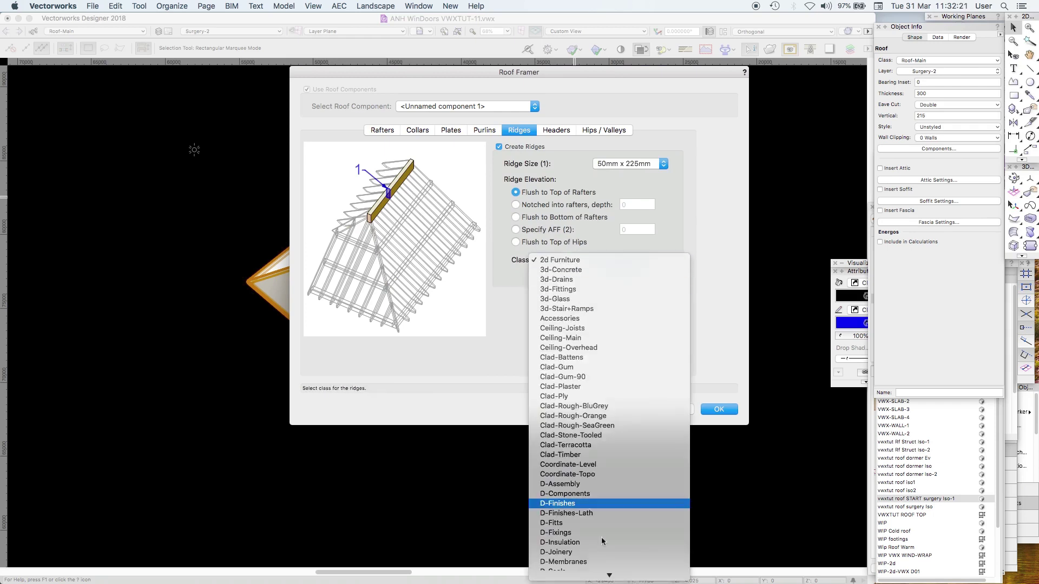
{"action": "scroll", "coordinate": [573, 184], "scroll_direction": "down", "scroll_amount": 10}
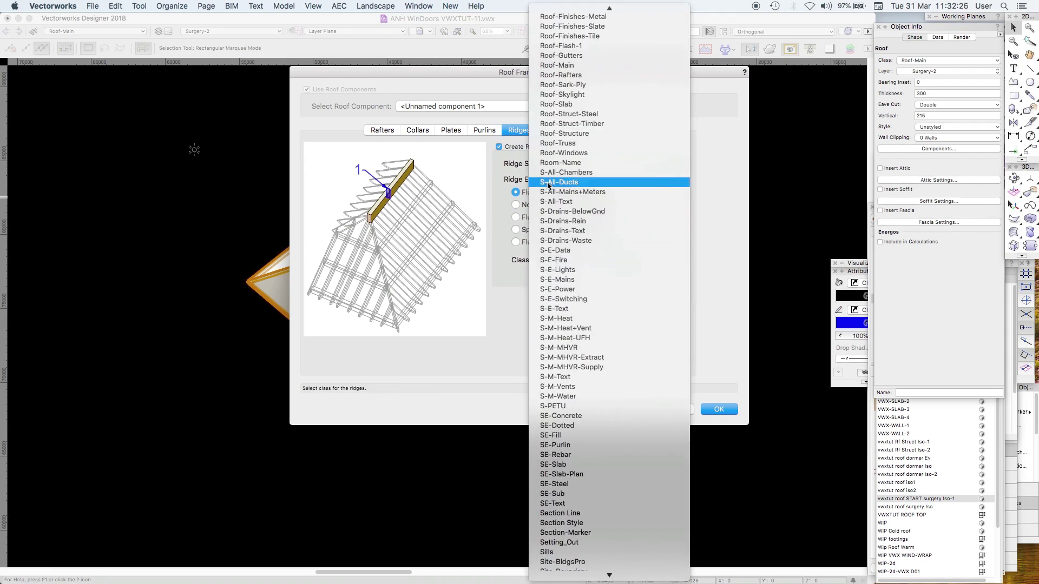
{"action": "left_click", "coordinate": [571, 127]}
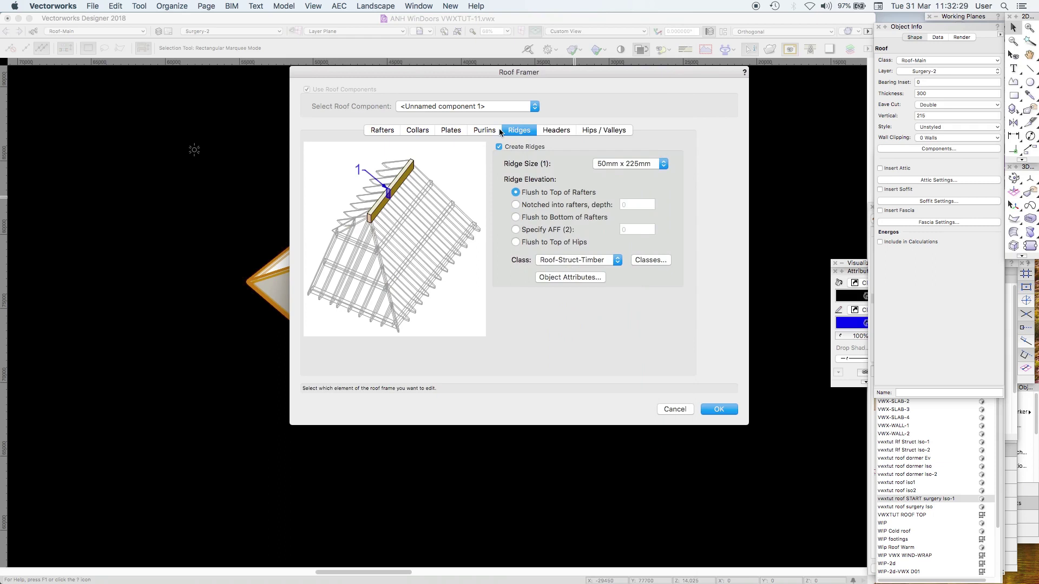
- Review the Purlins, Plates, Collars and Rafters settings
{"action": "left_click", "coordinate": [476, 130]}
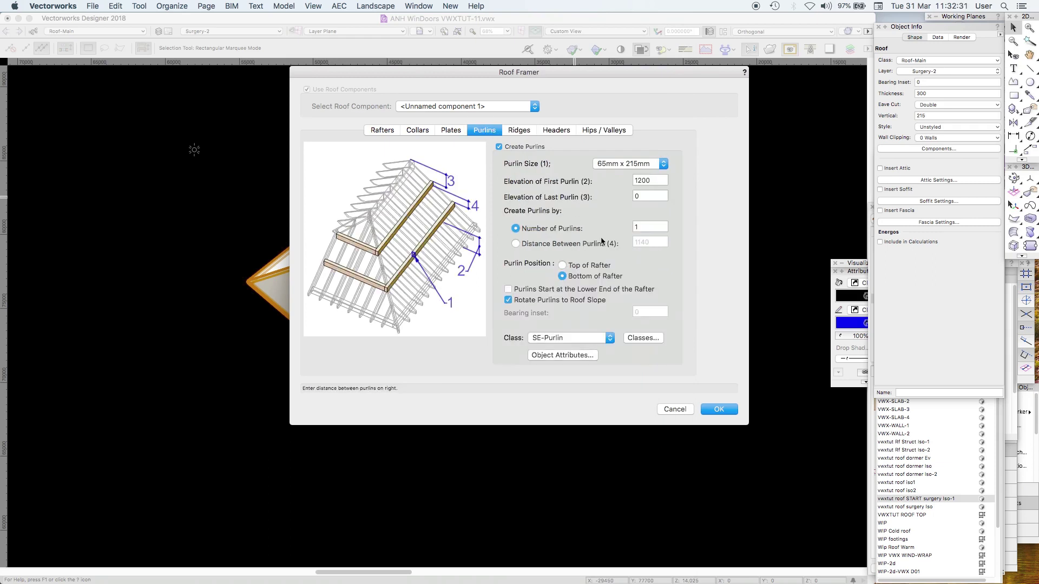
{"action": "left_click", "coordinate": [519, 131]}
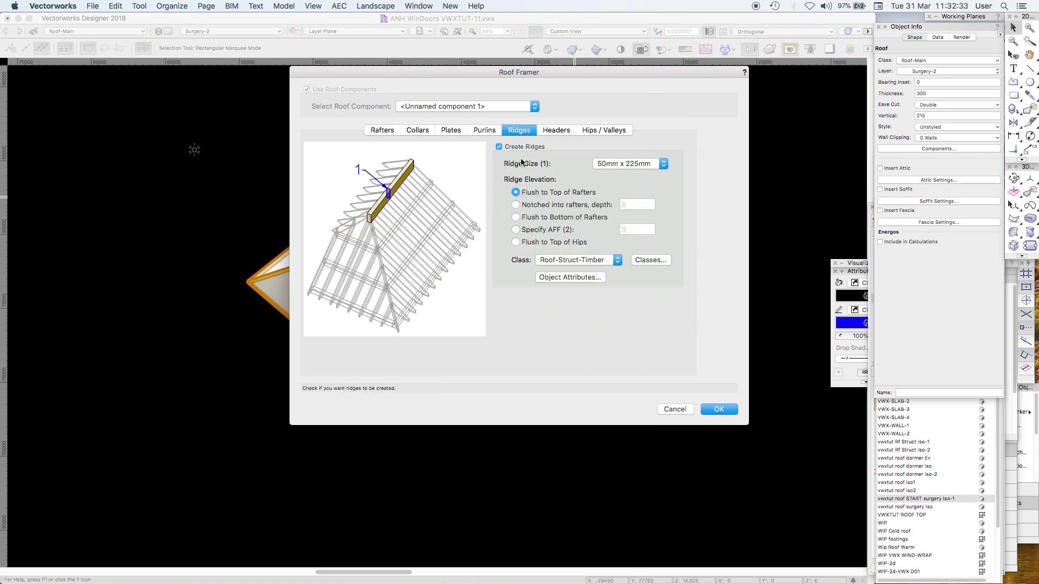
{"action": "left_click", "coordinate": [450, 131]}
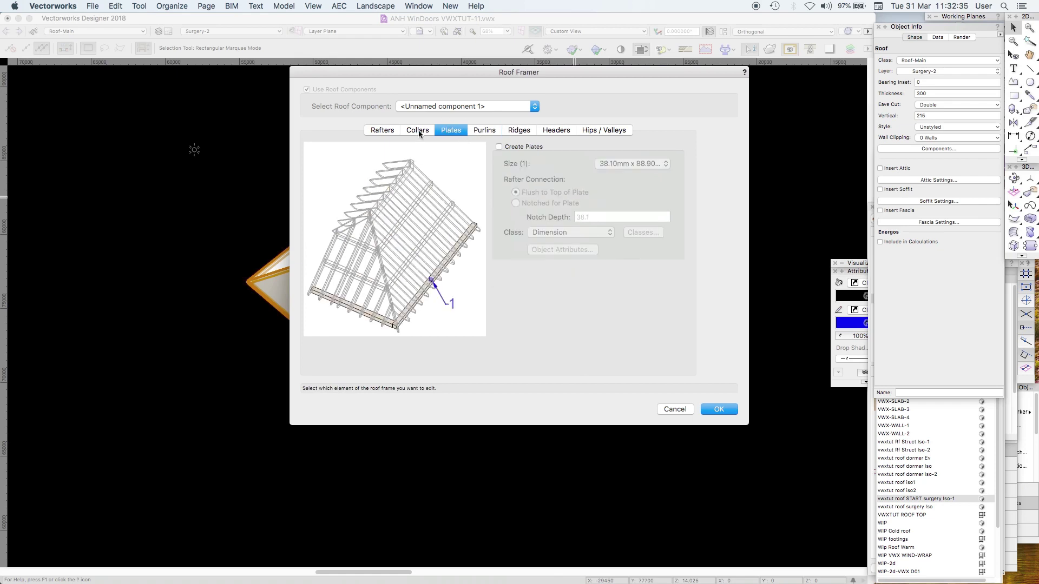
{"action": "left_click", "coordinate": [418, 131]}
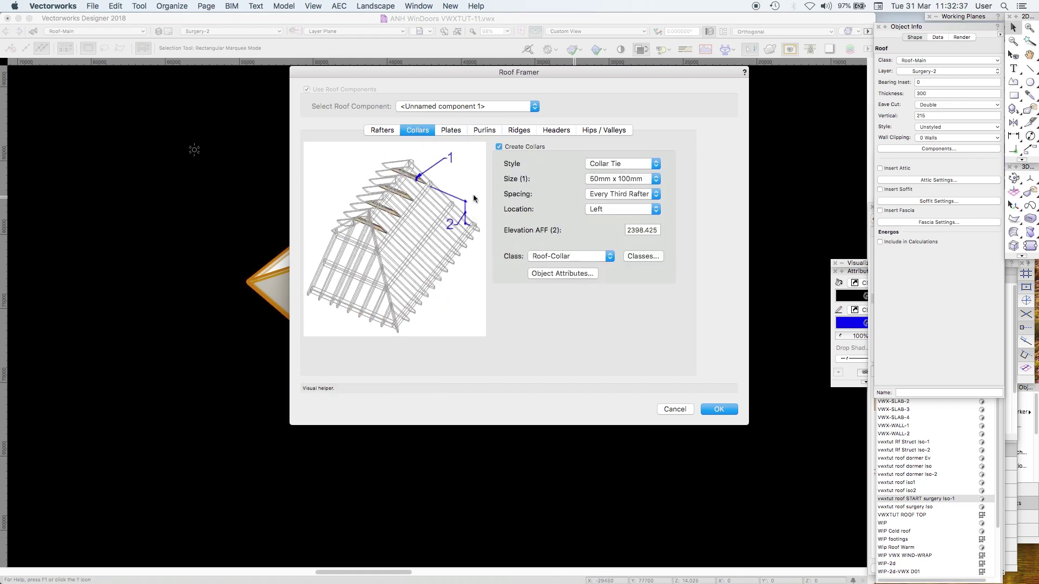
{"action": "left_click", "coordinate": [393, 131]}
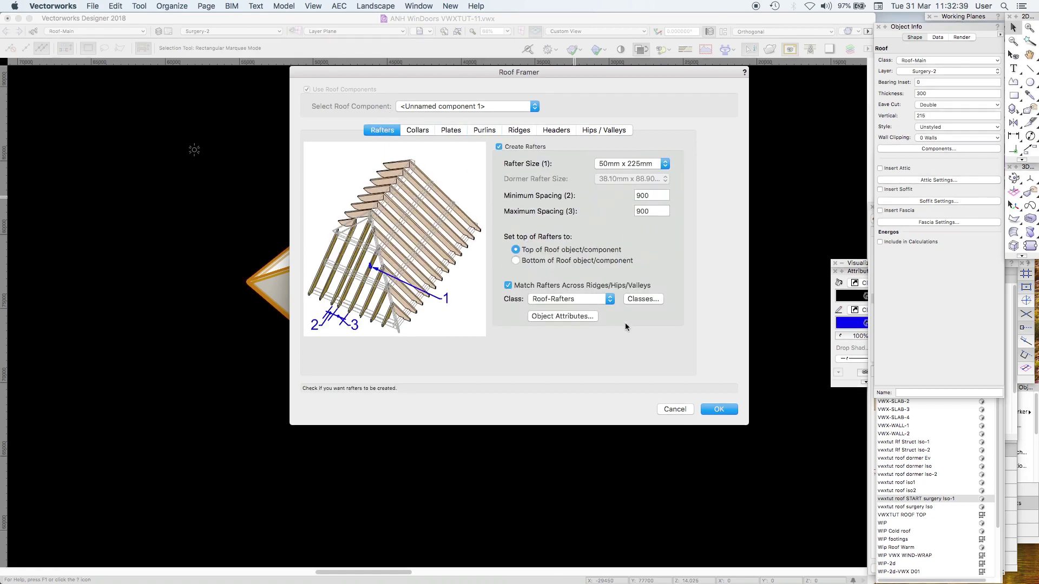
- Build the roof framing with these settings and show the drawing's class list
{"action": "left_click", "coordinate": [717, 409]}
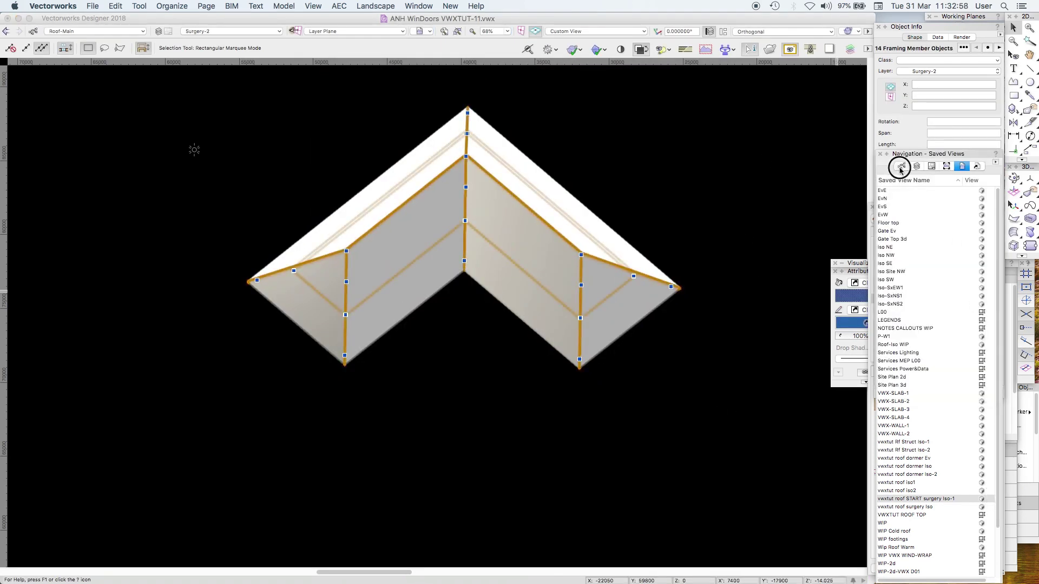
{"action": "left_click", "coordinate": [901, 166]}
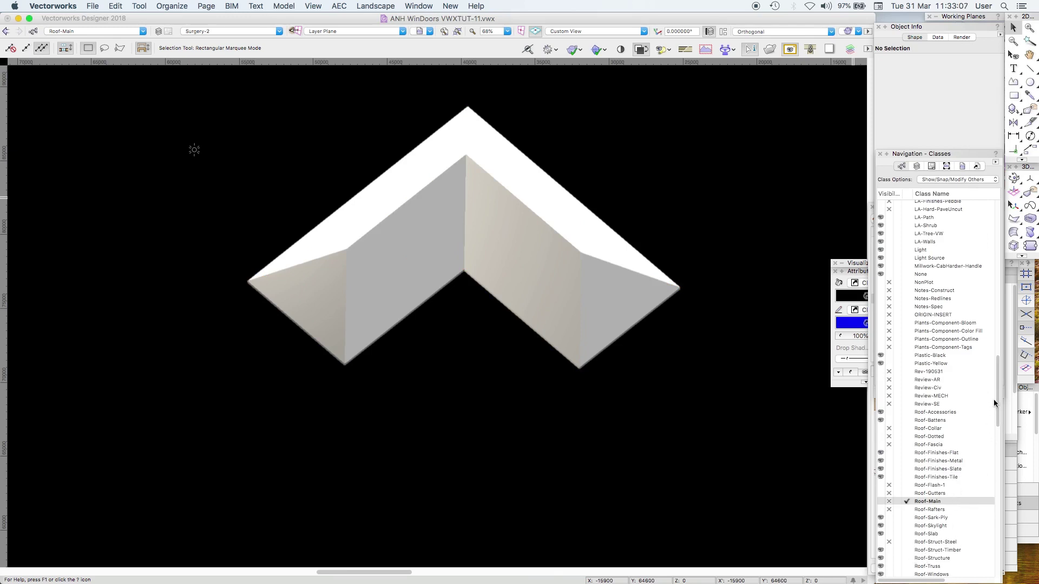
{"action": "scroll", "coordinate": [994, 402], "scroll_direction": "down", "scroll_amount": 3}
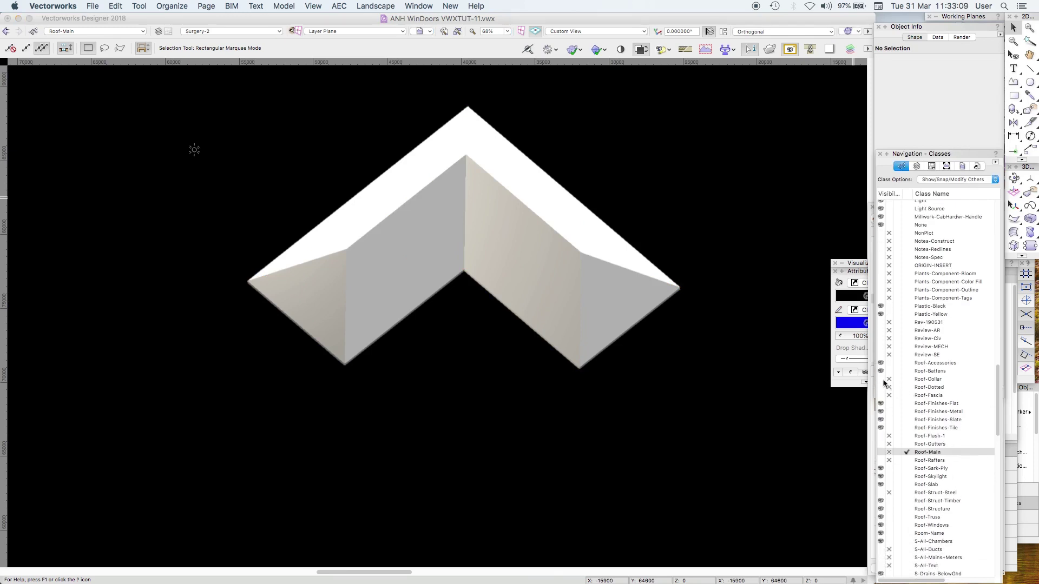
- Show the Roof-Collar and Roof-Rafters classes and orbit around a selected rafter
{"action": "left_click", "coordinate": [880, 379]}
{"action": "left_click", "coordinate": [880, 460]}
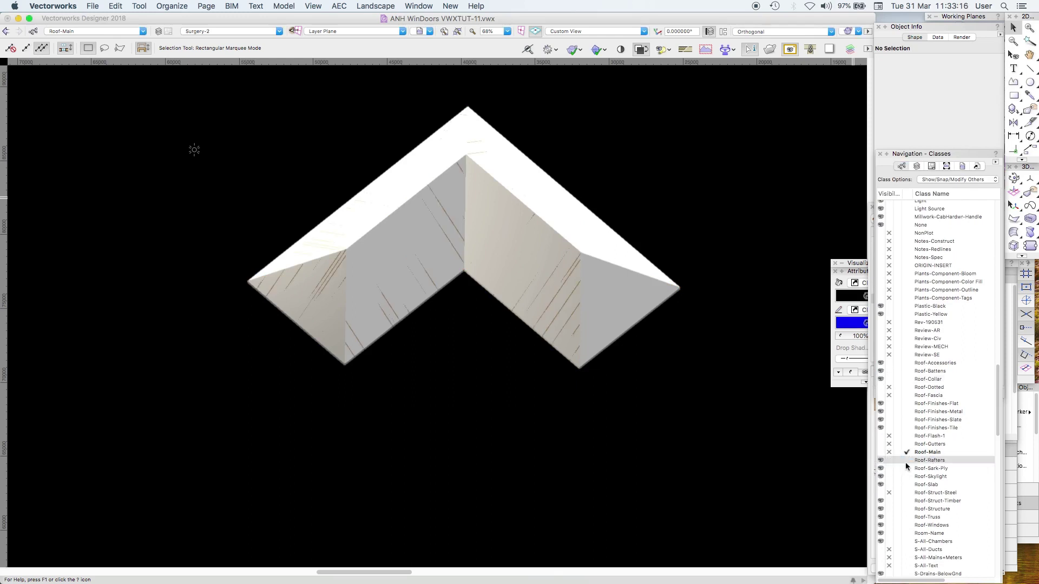
{"action": "left_click", "coordinate": [906, 460]}
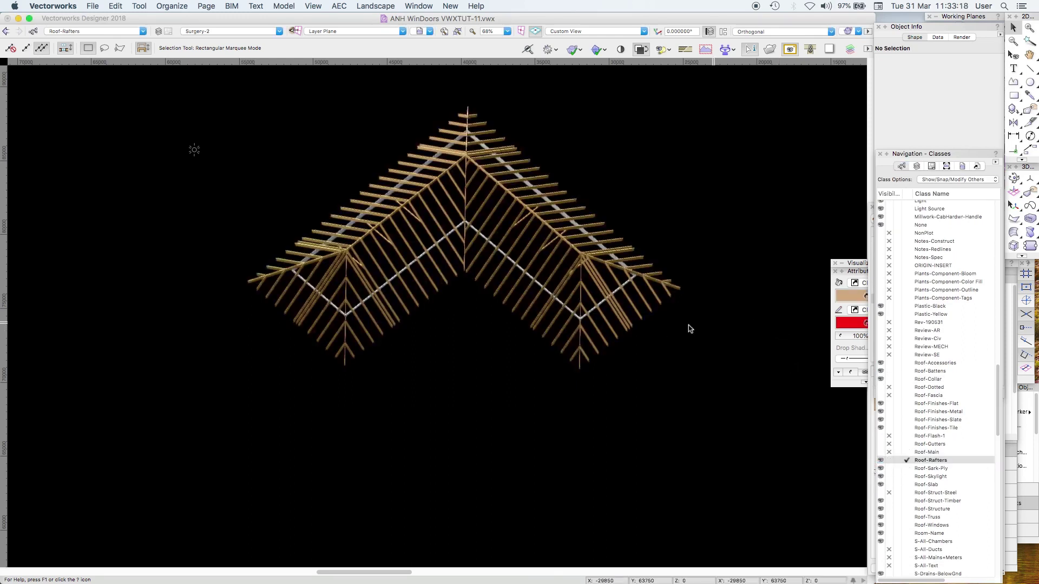
{"action": "left_click", "coordinate": [624, 318]}
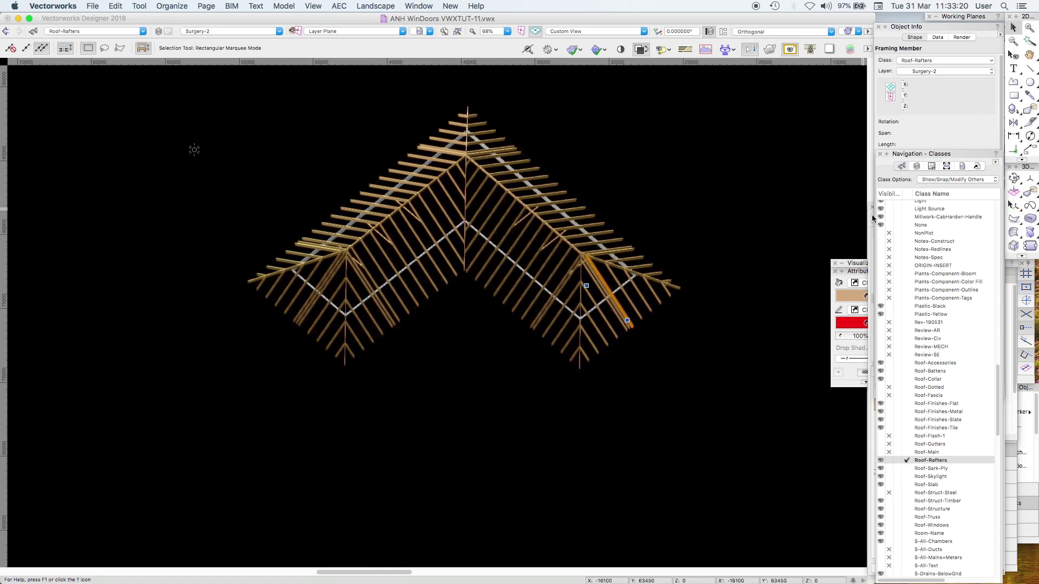
{"action": "middle_click_drag", "start_coordinate": [671, 296], "coordinate": [444, 286], "text": "super"}
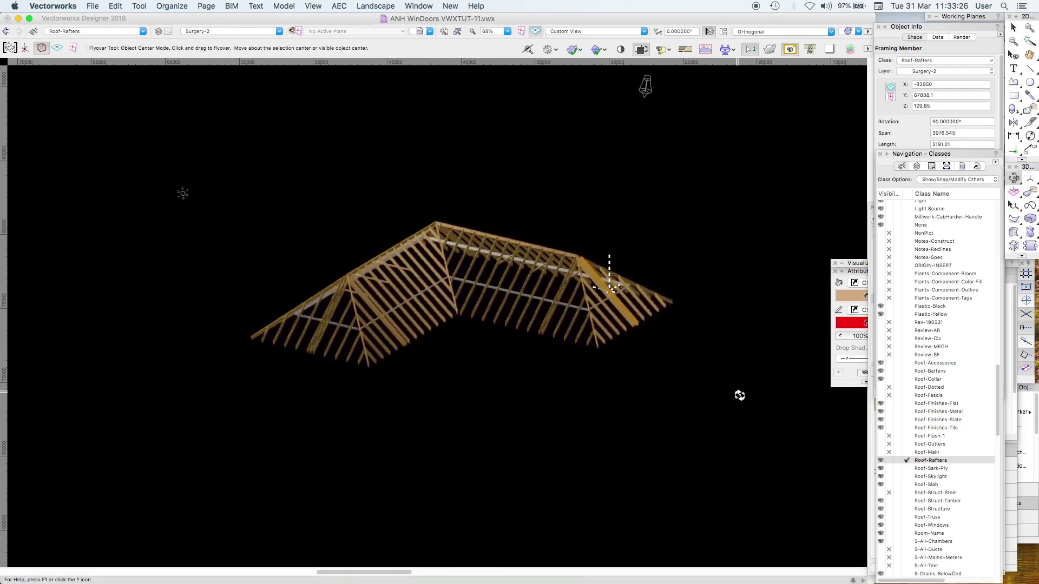
- Make Roof-Main visible and active, toggling the rafters on and off through the roof planes
{"action": "left_click", "coordinate": [880, 452]}
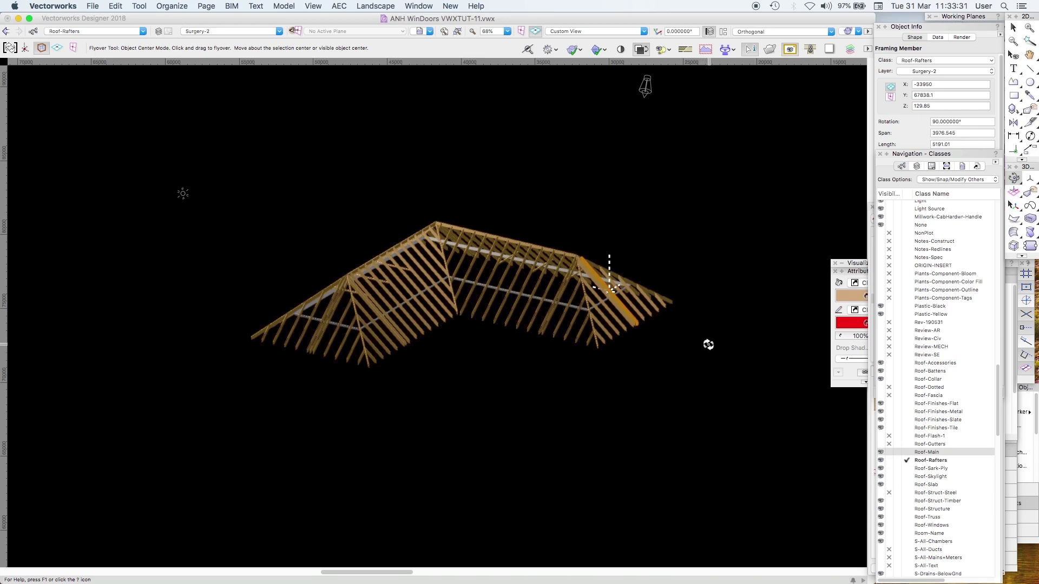
{"action": "scroll", "coordinate": [708, 344], "scroll_direction": "up", "scroll_amount": 3}
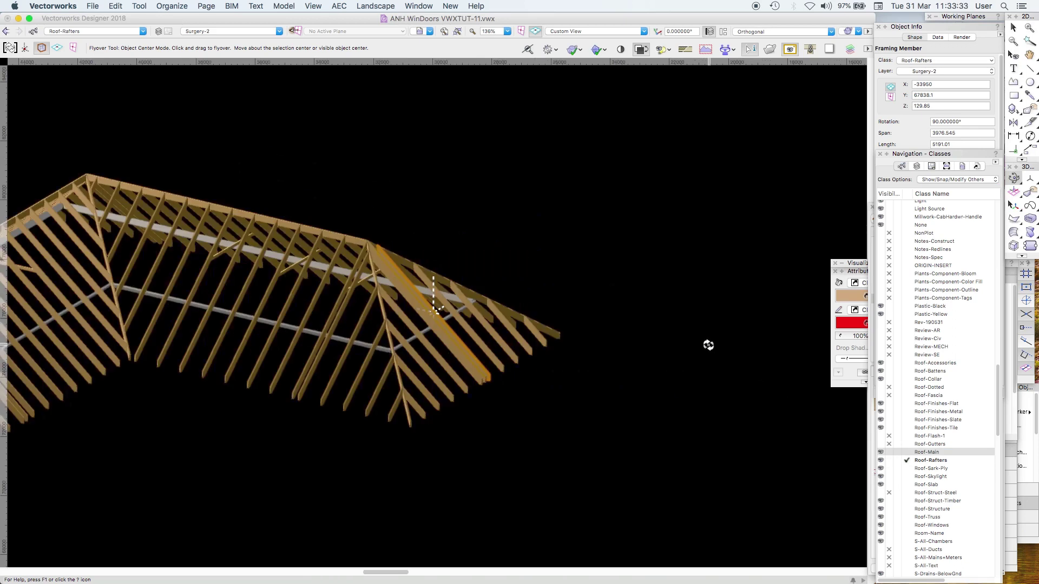
{"action": "scroll", "coordinate": [708, 345], "scroll_direction": "down", "scroll_amount": 3}
{"action": "left_click", "coordinate": [889, 461]}
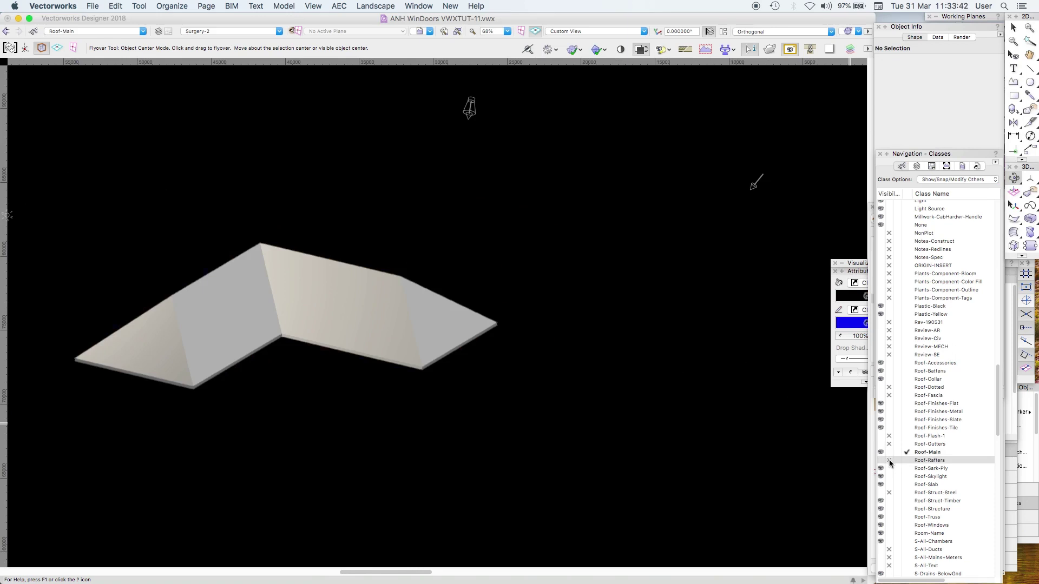
{"action": "left_click", "coordinate": [882, 460]}
{"action": "left_click", "coordinate": [887, 461]}
- Show the rafters again and set the Roof-Main class invisible to expose the timber framing
{"action": "left_click", "coordinate": [887, 462]}
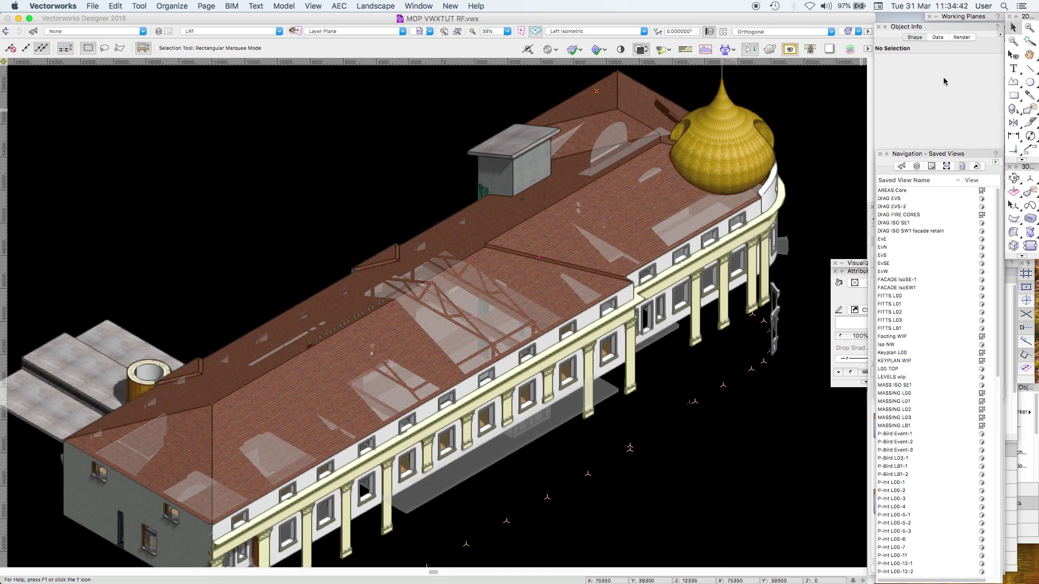
{"action": "left_click", "coordinate": [1013, 55]}
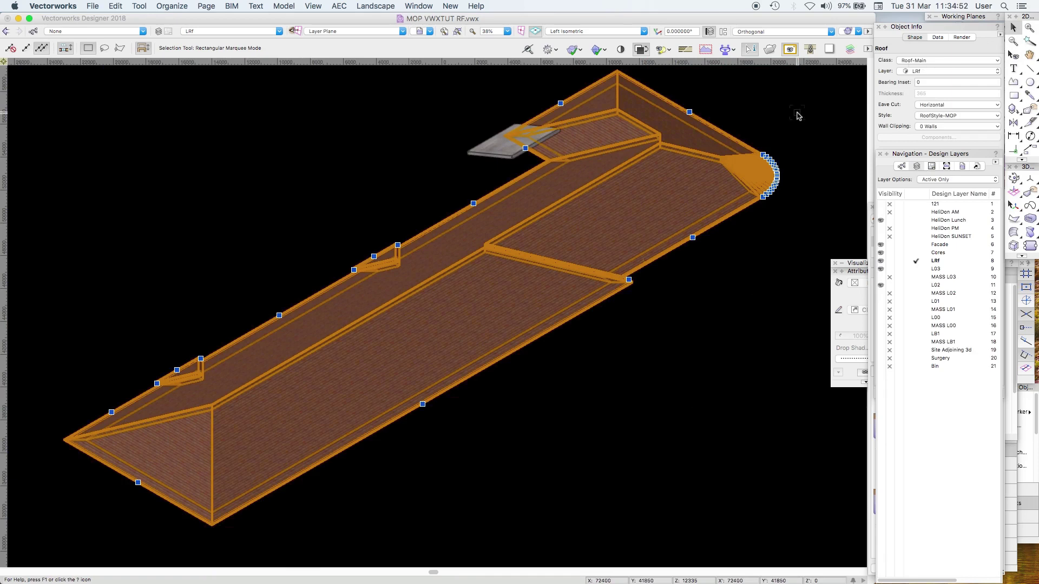
{"action": "left_click", "coordinate": [799, 115]}
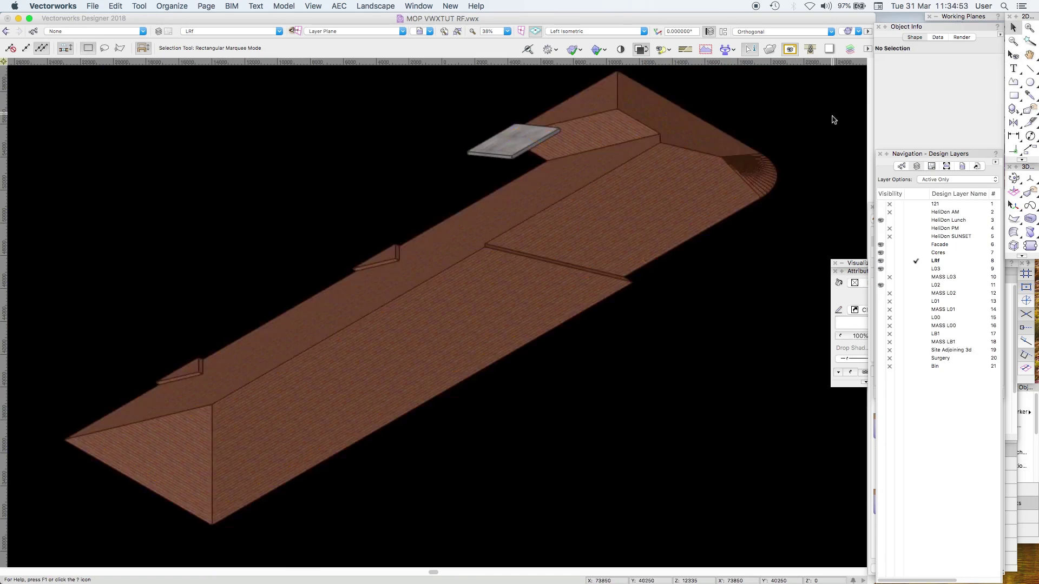
{"action": "left_click", "coordinate": [901, 167]}
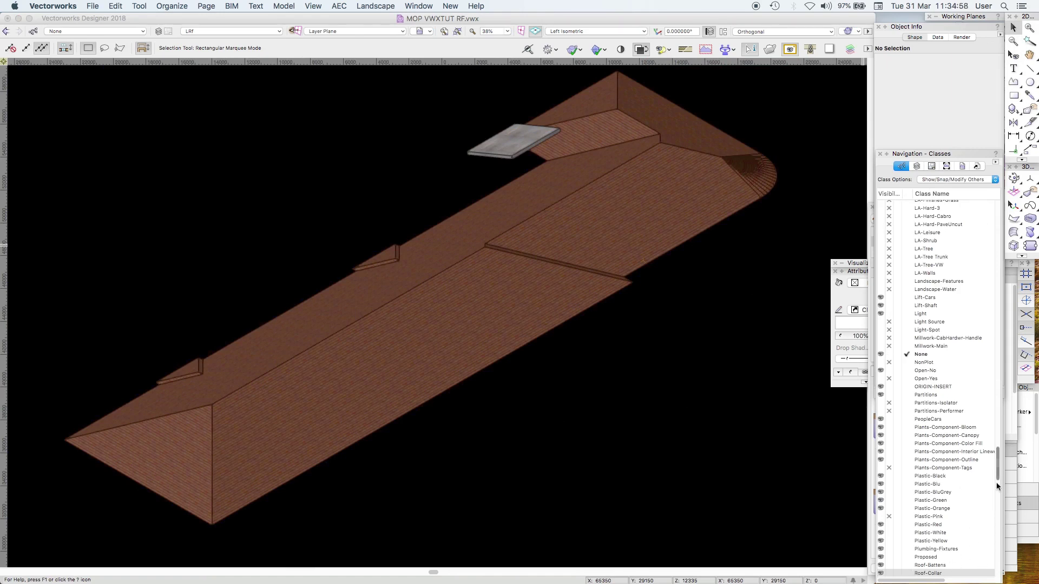
{"action": "left_click", "coordinate": [997, 486]}
{"action": "left_click", "coordinate": [889, 510]}
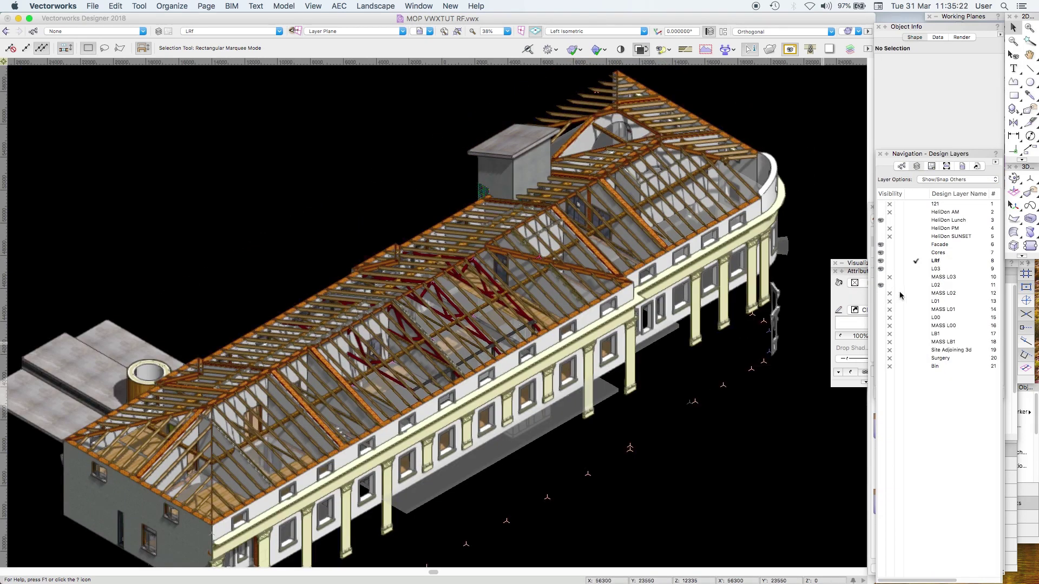
- Hide design layer L02 and the front-columns level, then hide the 3d-Roof-Struct-2 class
{"action": "left_click", "coordinate": [890, 286]}
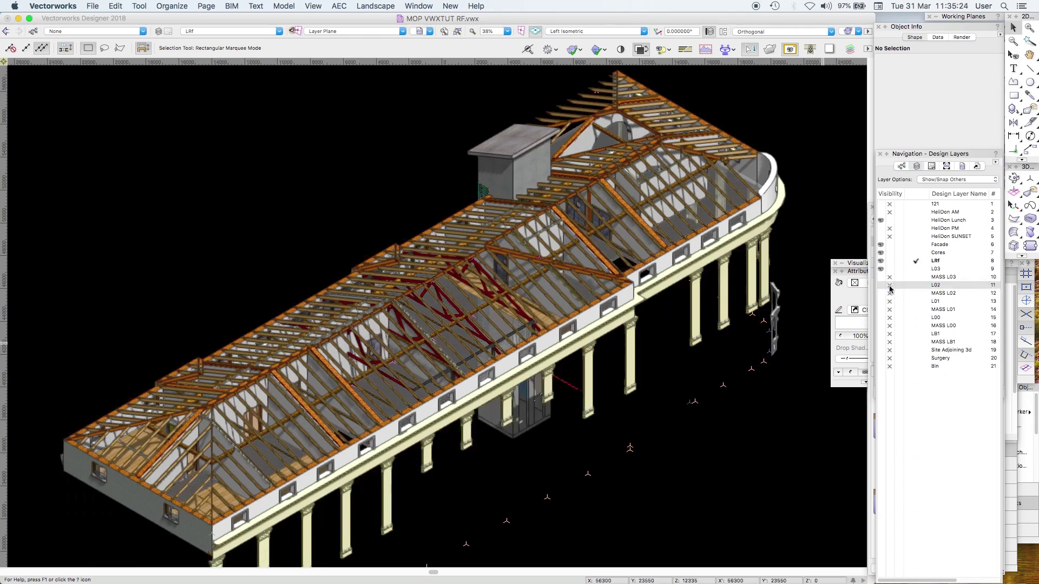
{"action": "left_click", "coordinate": [889, 268]}
{"action": "left_click", "coordinate": [902, 166]}
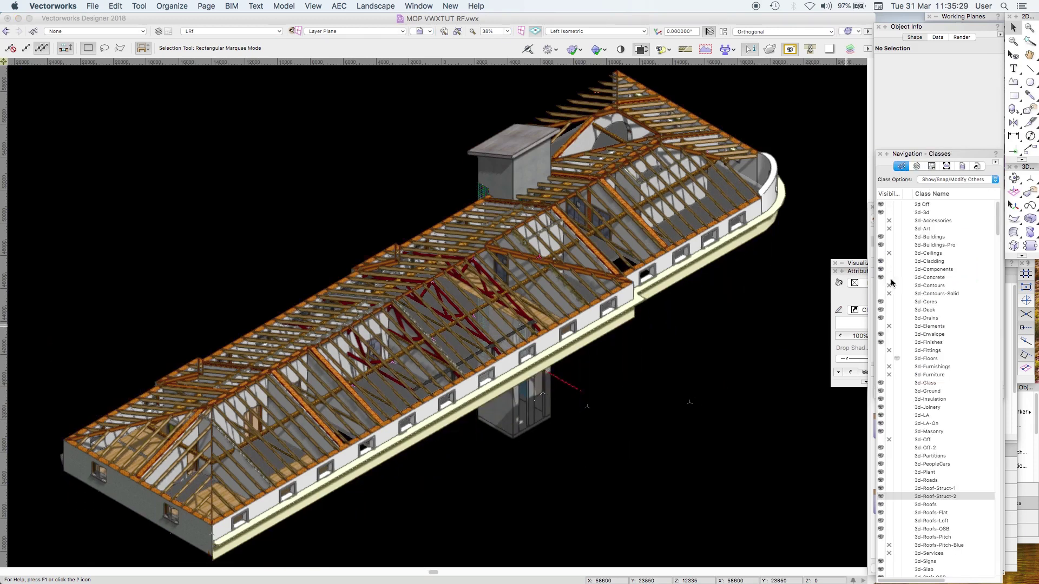
{"action": "left_click", "coordinate": [889, 496]}
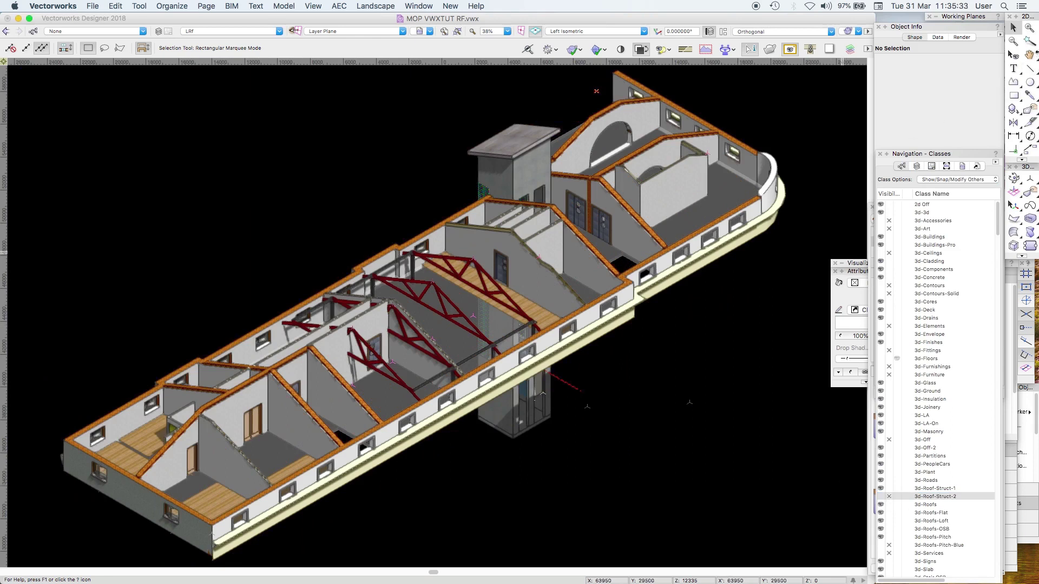
- Zoom in on the central trusses, then zoom out and pan to frame the attic walls
{"action": "left_click", "coordinate": [1013, 41]}
{"action": "left_click", "coordinate": [503, 277]}
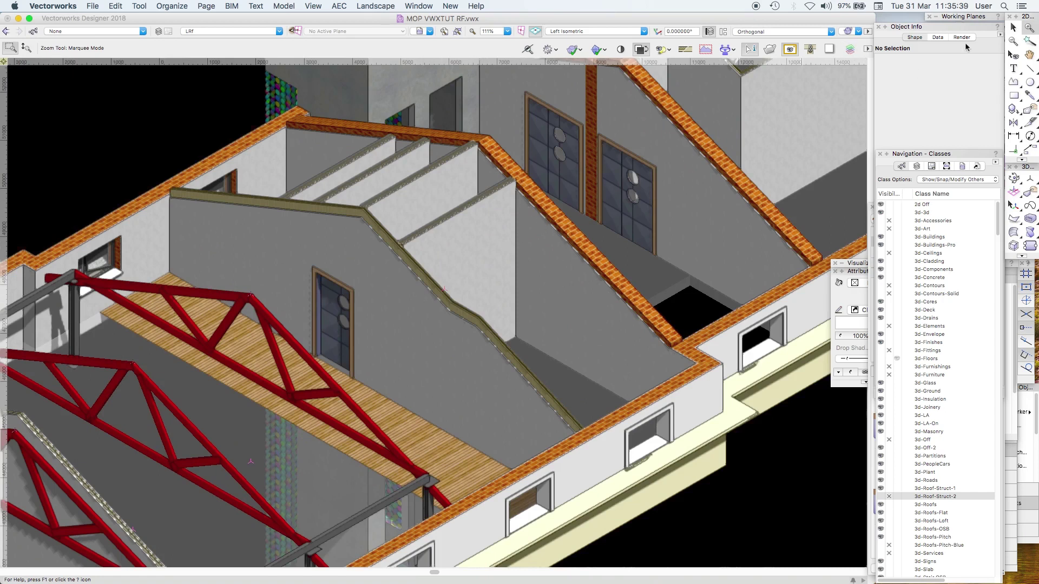
{"action": "key", "text": "x"}
{"action": "key", "text": "super+minus"}
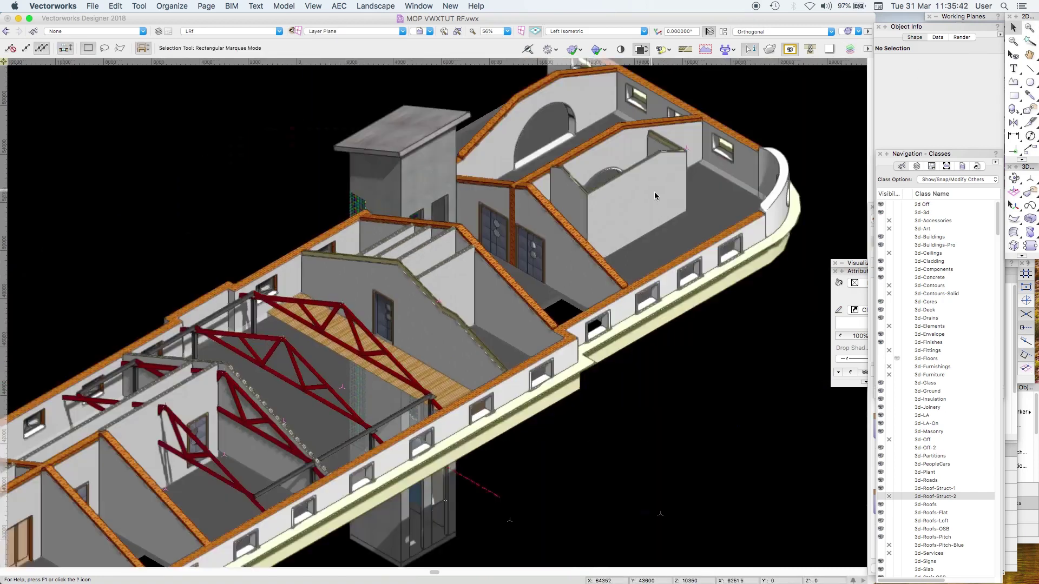
{"action": "key", "text": "space"}
{"action": "left_click_drag", "start_coordinate": [623, 471], "coordinate": [737, 382]}
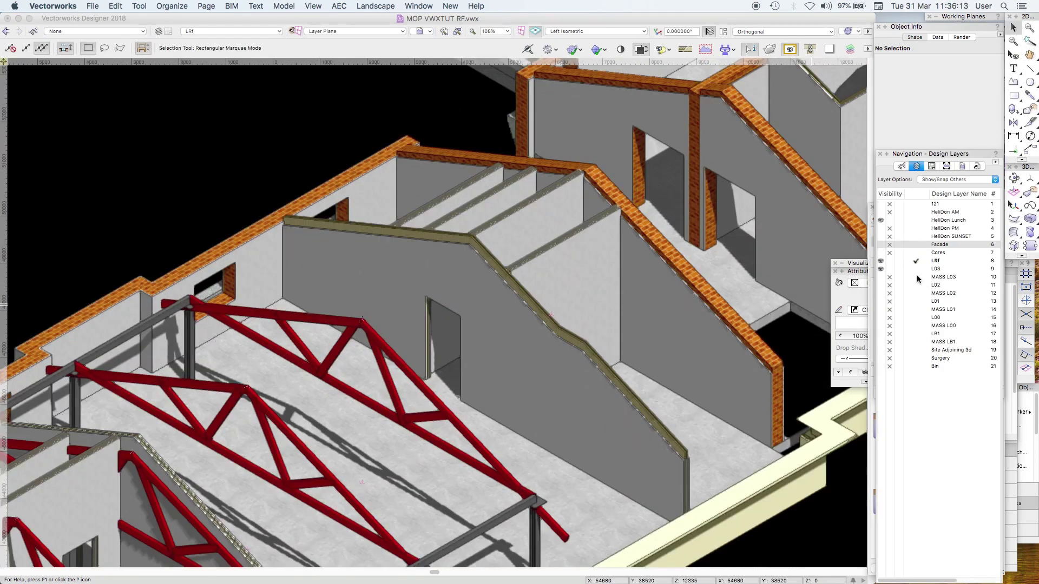
- Activate L03, inspect the truss group's Truss West symbol, then select the short curved-end partition wall
{"action": "left_click", "coordinate": [916, 269]}
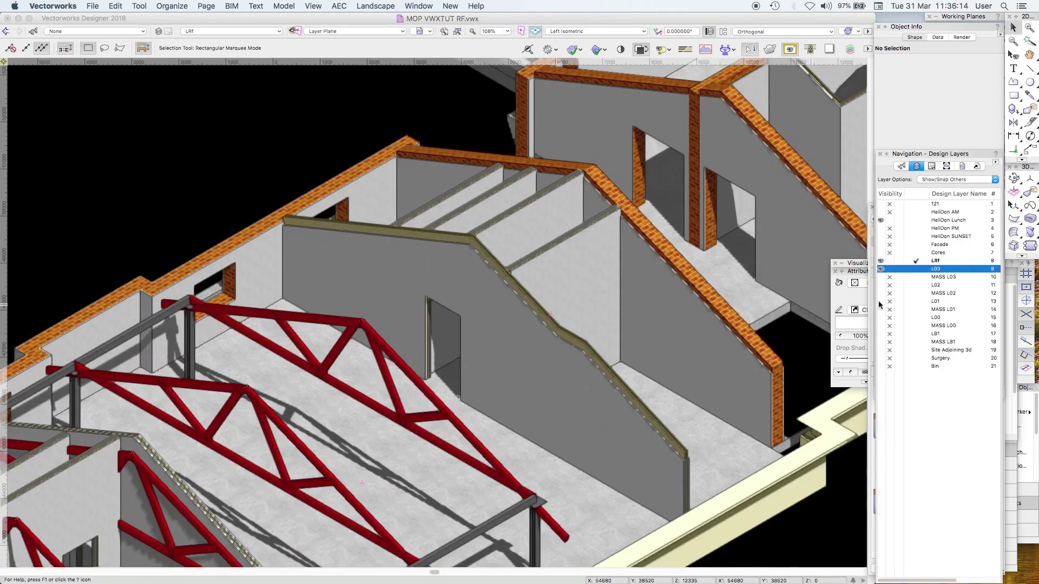
{"action": "left_click", "coordinate": [383, 361]}
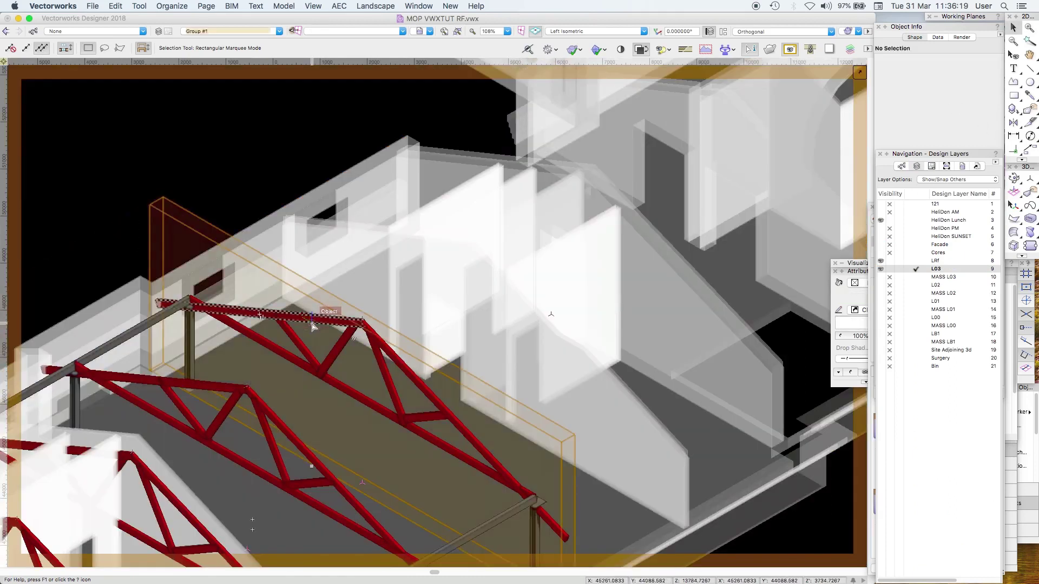
{"action": "double_click", "coordinate": [313, 325]}
{"action": "double_click", "coordinate": [313, 326]}
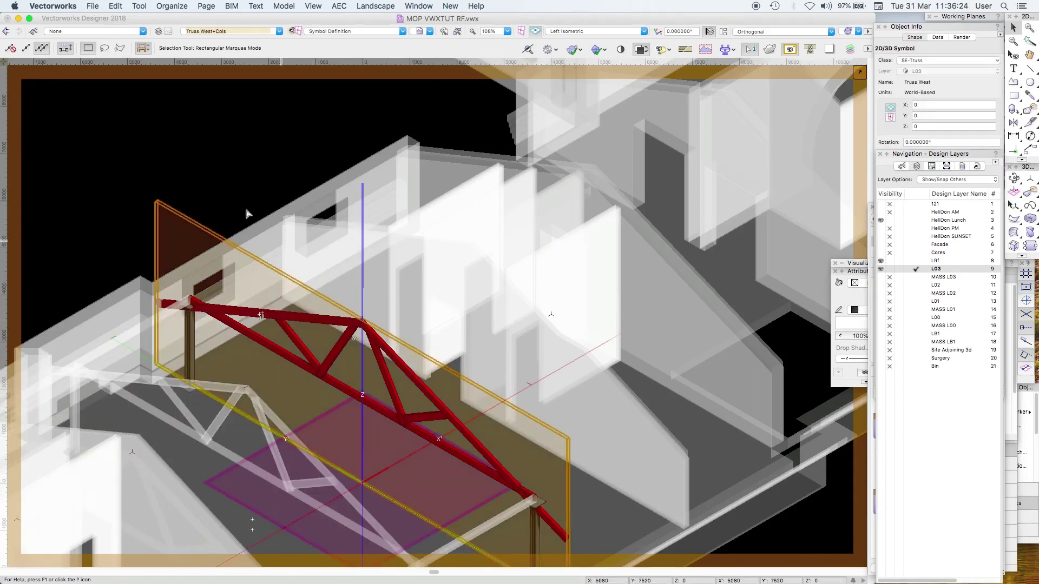
{"action": "left_click", "coordinate": [211, 178]}
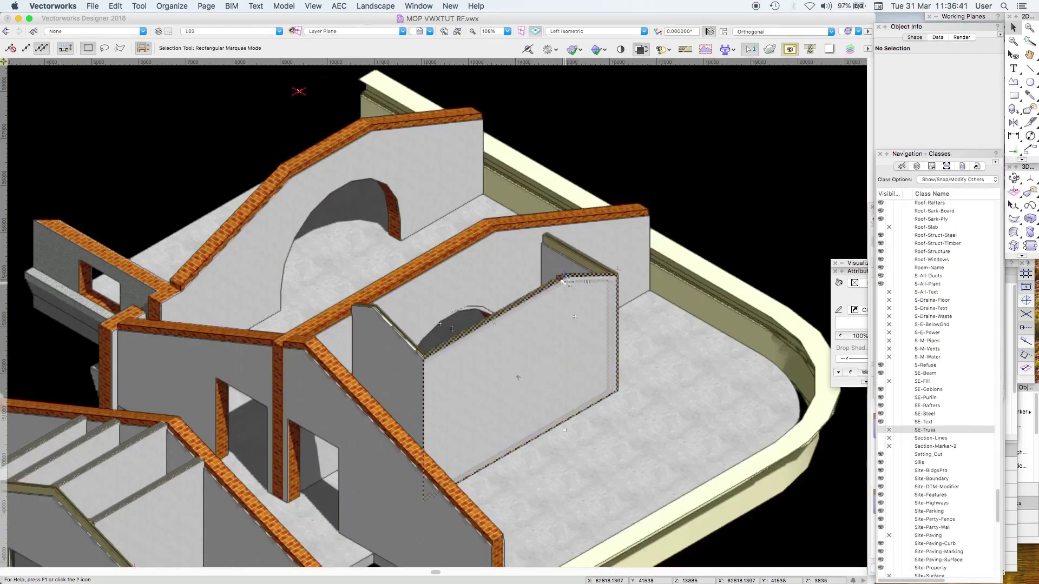
{"action": "left_click", "coordinate": [567, 275]}
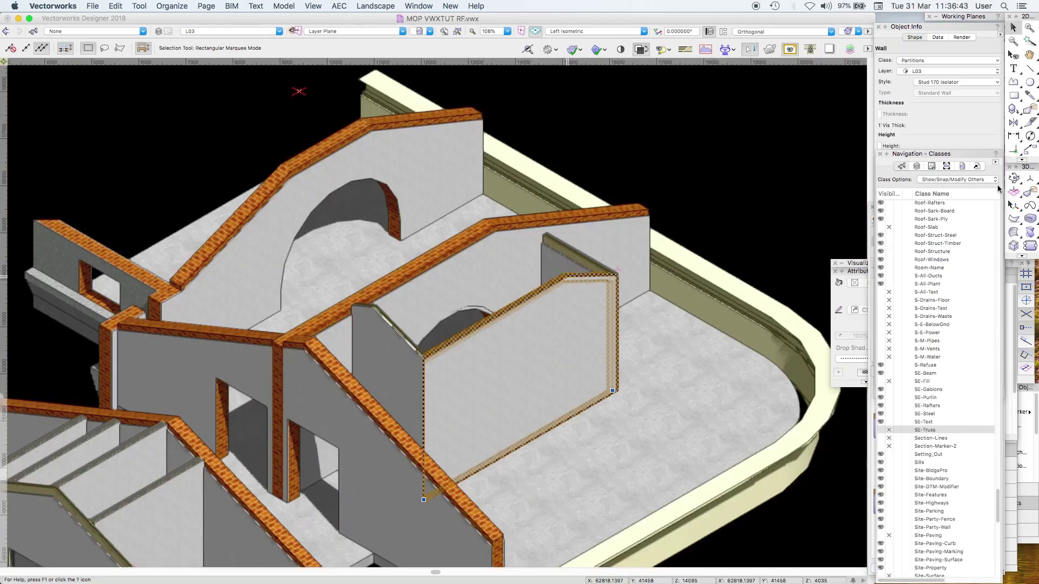
- Orbit toward the curved-end wall, show its Object Info, and ready the 3D Reshape wall mode
{"action": "middle_click_drag", "start_coordinate": [559, 305], "coordinate": [444, 316]}
{"action": "scroll", "coordinate": [512, 341], "scroll_direction": "down", "scroll_amount": 3}
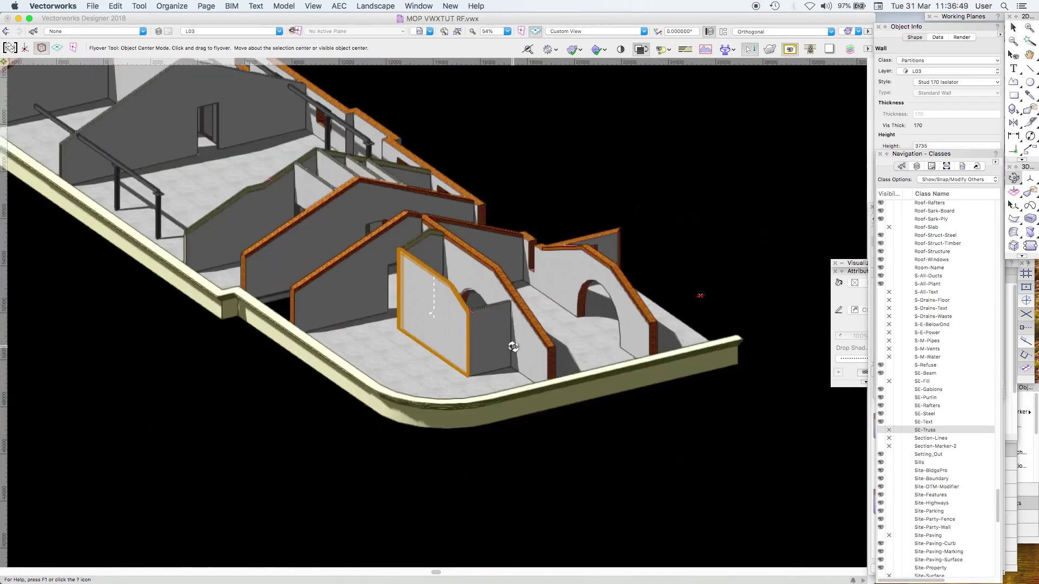
{"action": "mouse_move", "coordinate": [518, 340]}
{"action": "middle_mouse_down"}
{"action": "mouse_move", "coordinate": [508, 331]}
{"action": "mouse_move", "coordinate": [511, 341]}
{"action": "middle_mouse_up"}
{"action": "middle_click_drag", "start_coordinate": [392, 325], "coordinate": [528, 374]}
{"action": "left_click", "coordinate": [914, 39]}
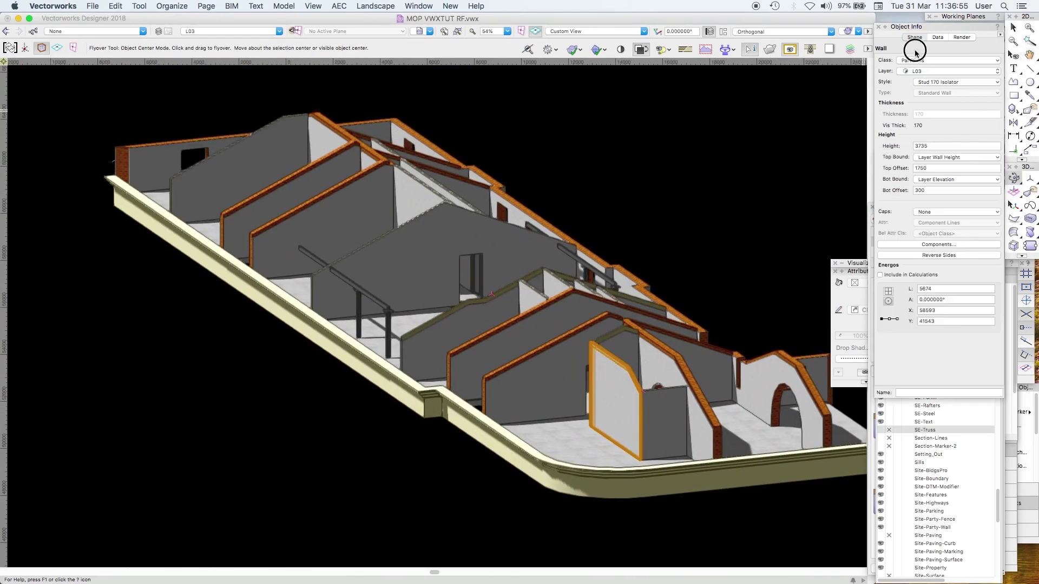
{"action": "left_click", "coordinate": [1030, 191]}
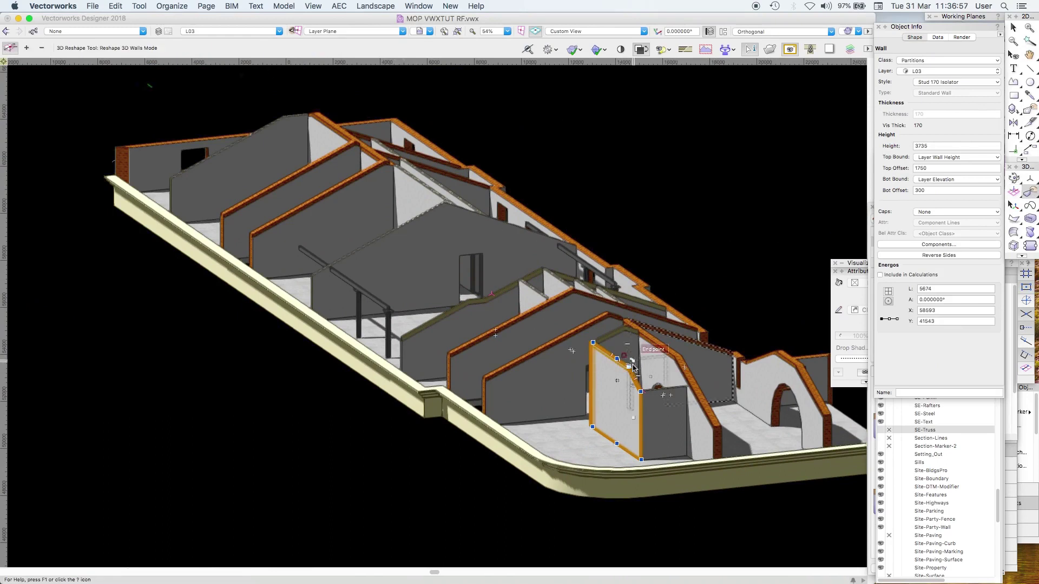
- In Front view, raise the short wall's upper-right corner into a peak following the roof pitch
{"action": "left_click_drag", "start_coordinate": [629, 367], "coordinate": [631, 343]}
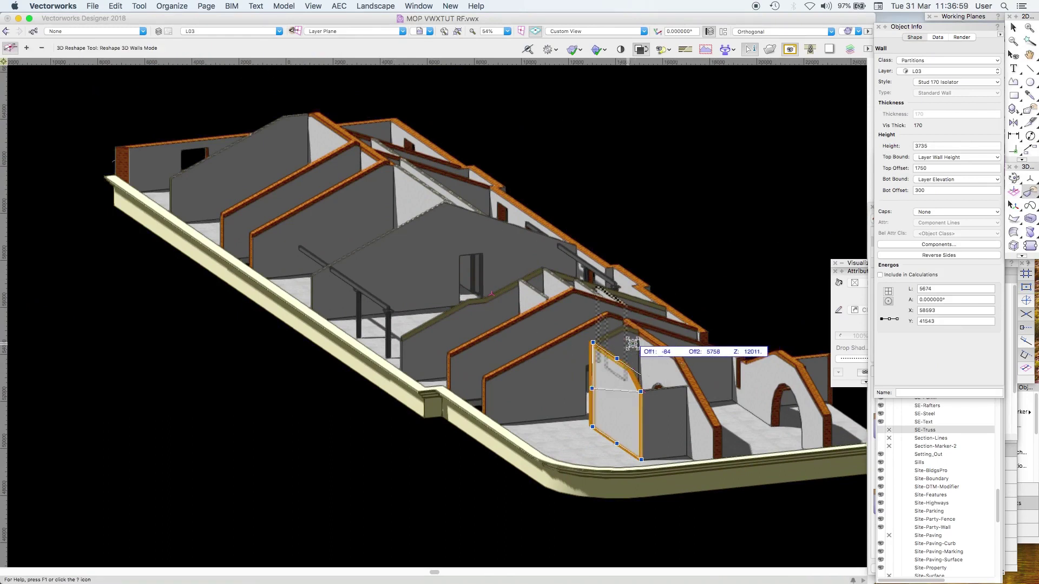
{"action": "key", "text": "2"}
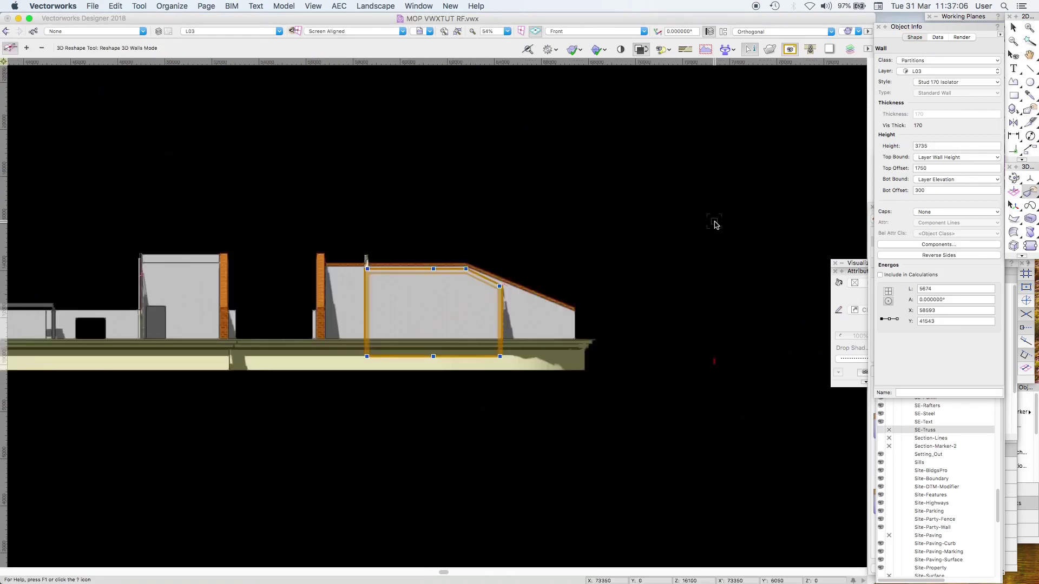
{"action": "key", "text": "super+6"}
{"action": "key", "text": "super+minus"}
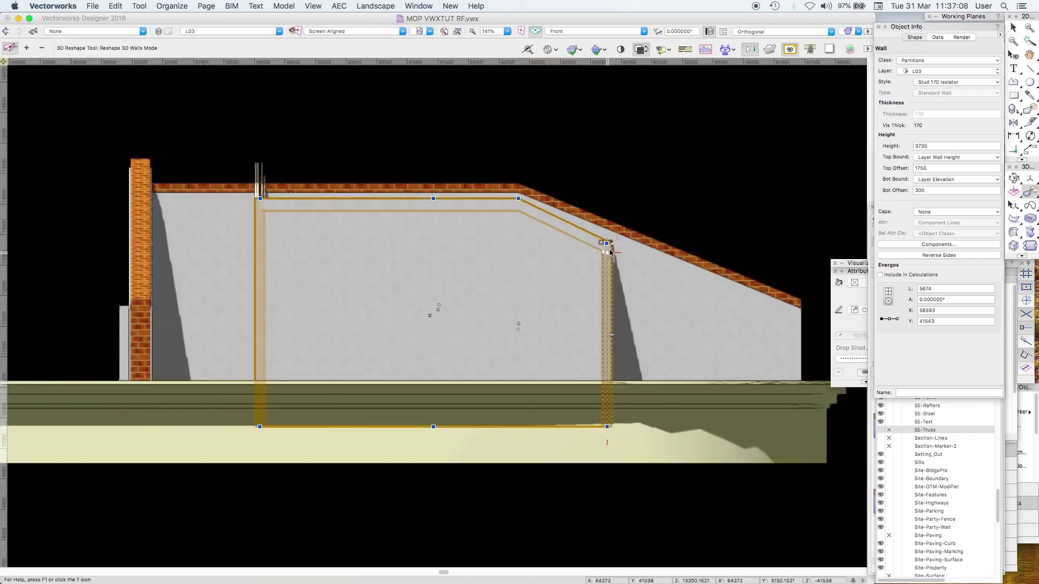
{"action": "left_click_drag", "start_coordinate": [607, 244], "coordinate": [609, 139]}
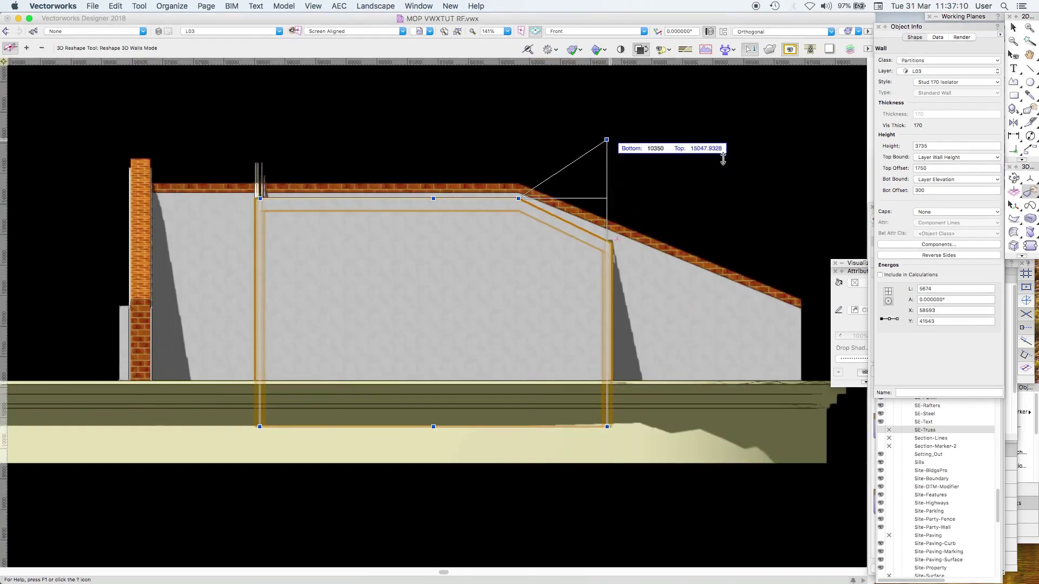
{"action": "left_click_drag", "start_coordinate": [723, 158], "coordinate": [751, 170]}
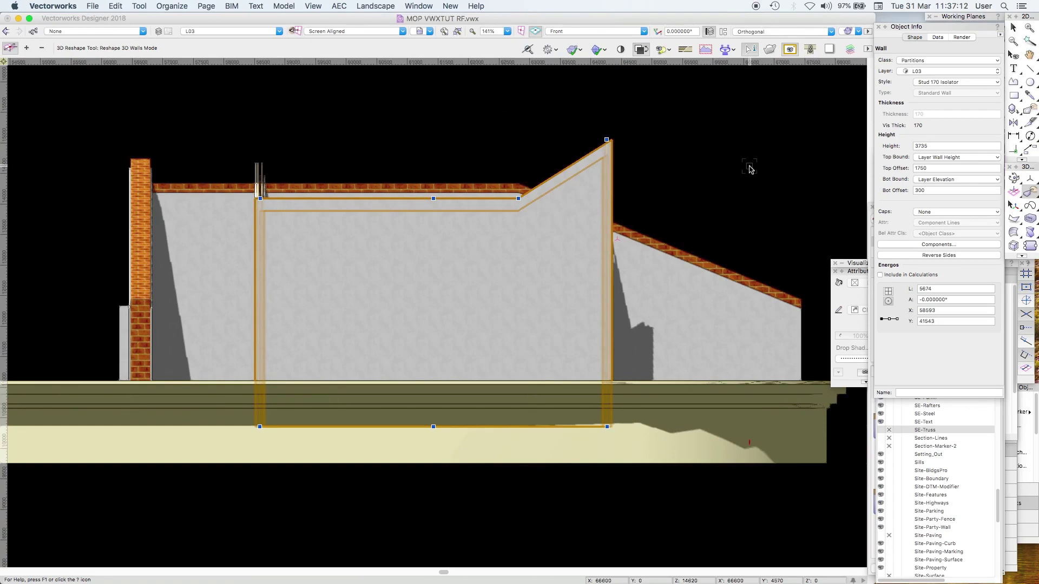